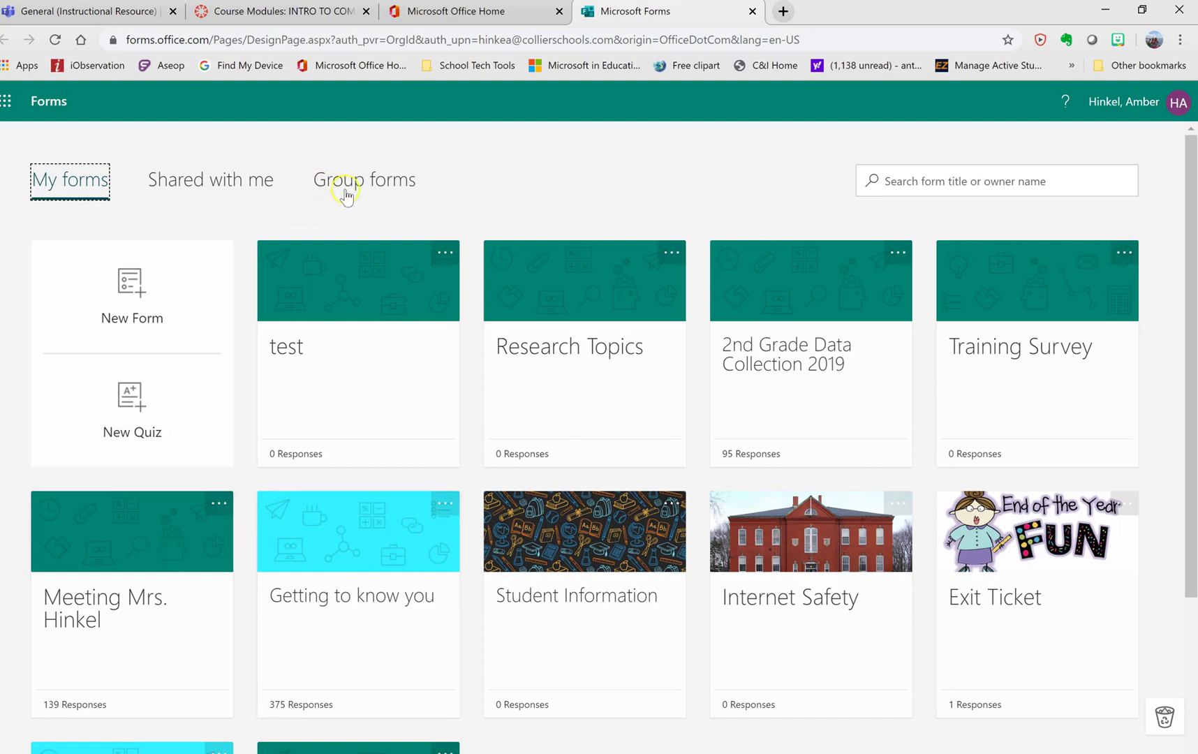
- Open the 'test' form from My forms in the Forms editor
click(444, 254)
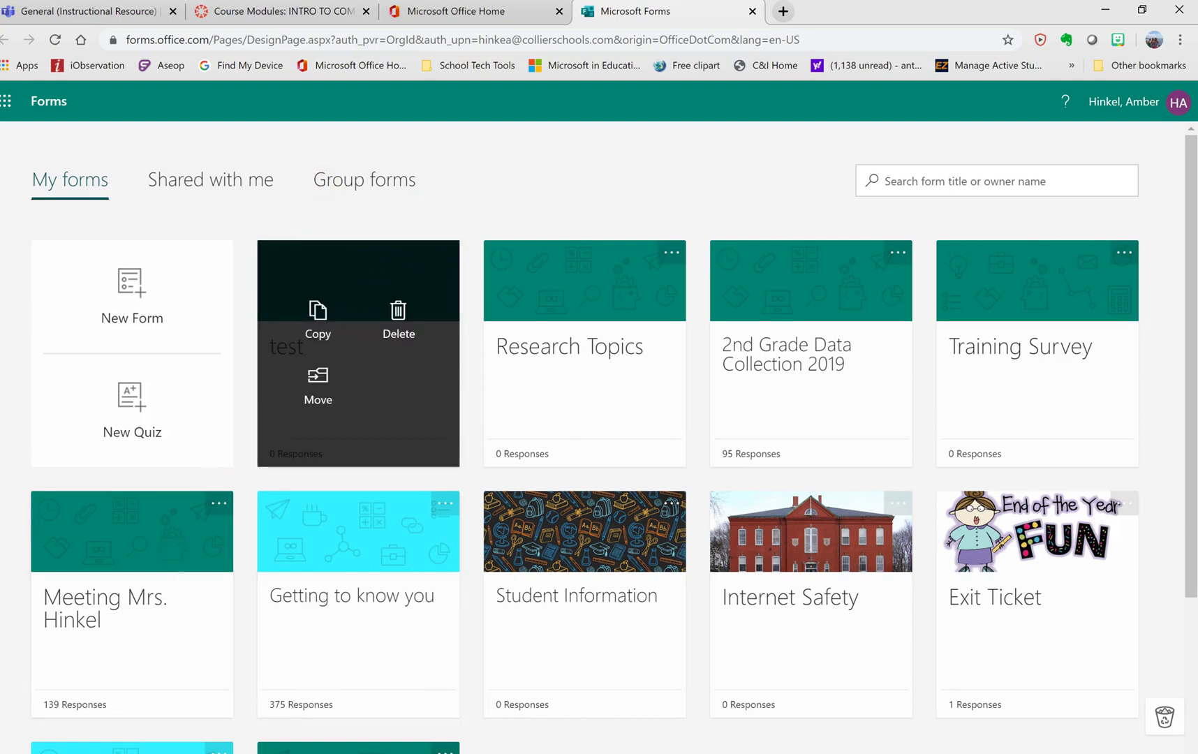
click(369, 312)
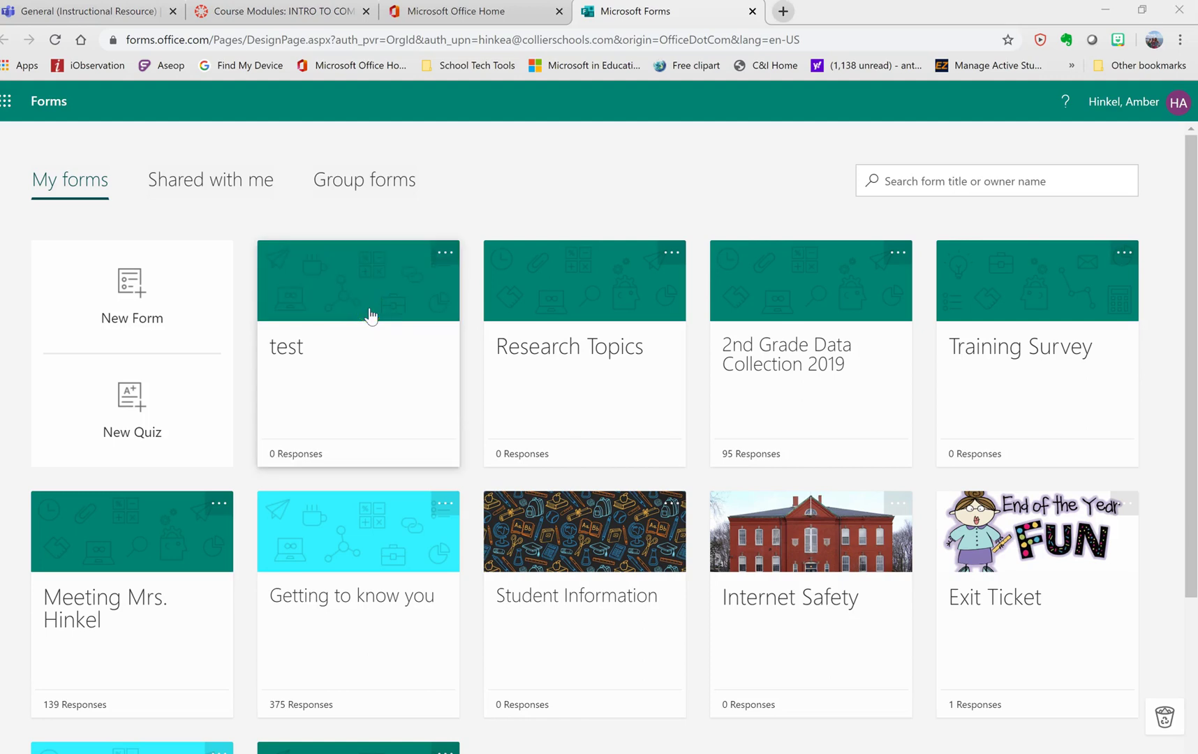
click(370, 315)
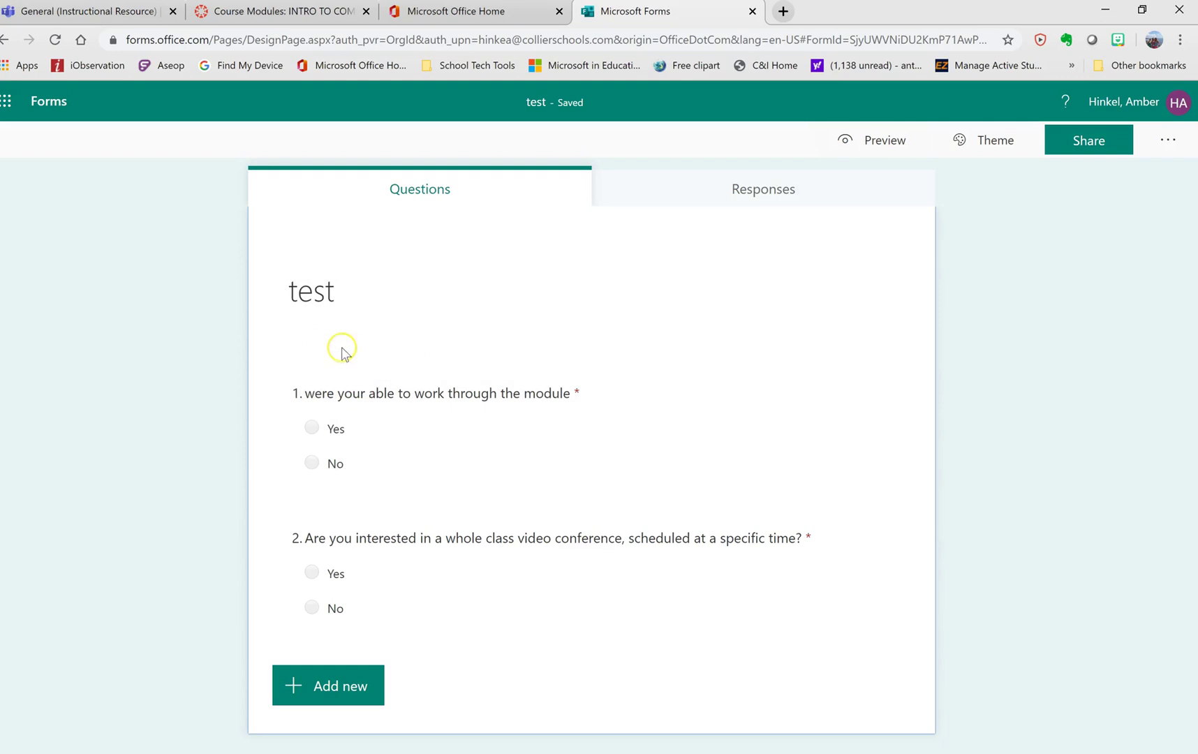
- Preview the test form and open Immersive Reader for the title and question 1
click(893, 134)
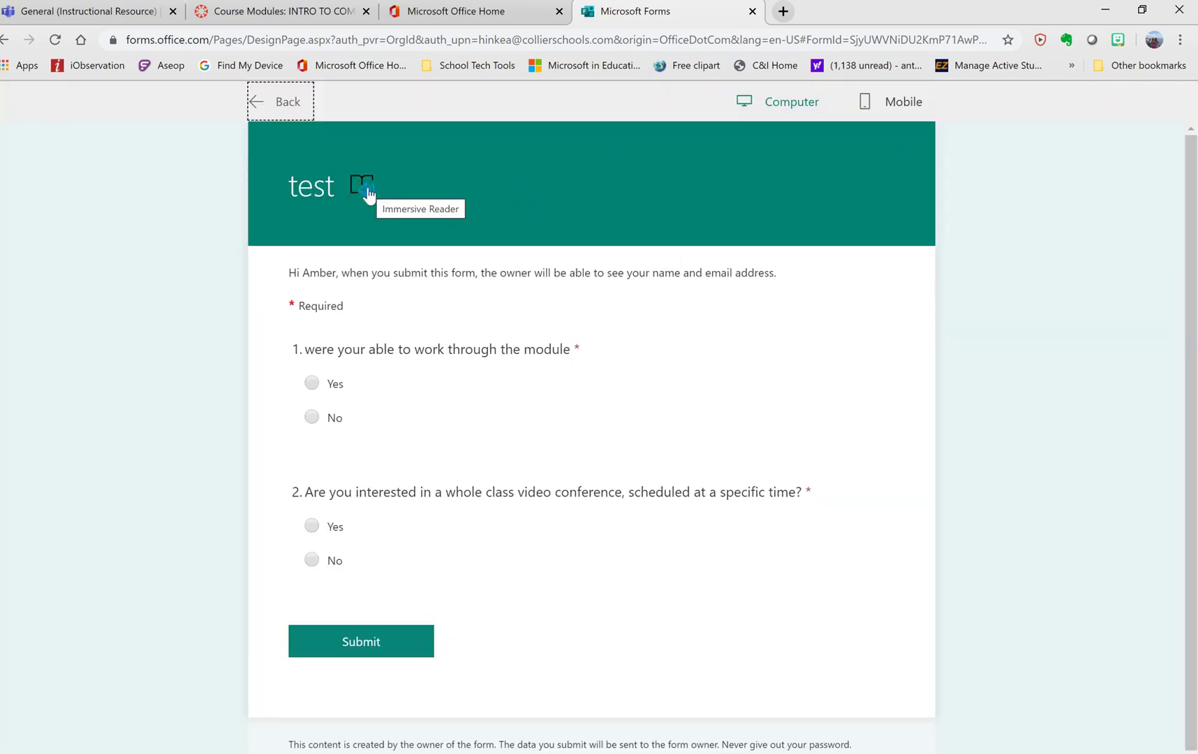
click(364, 189)
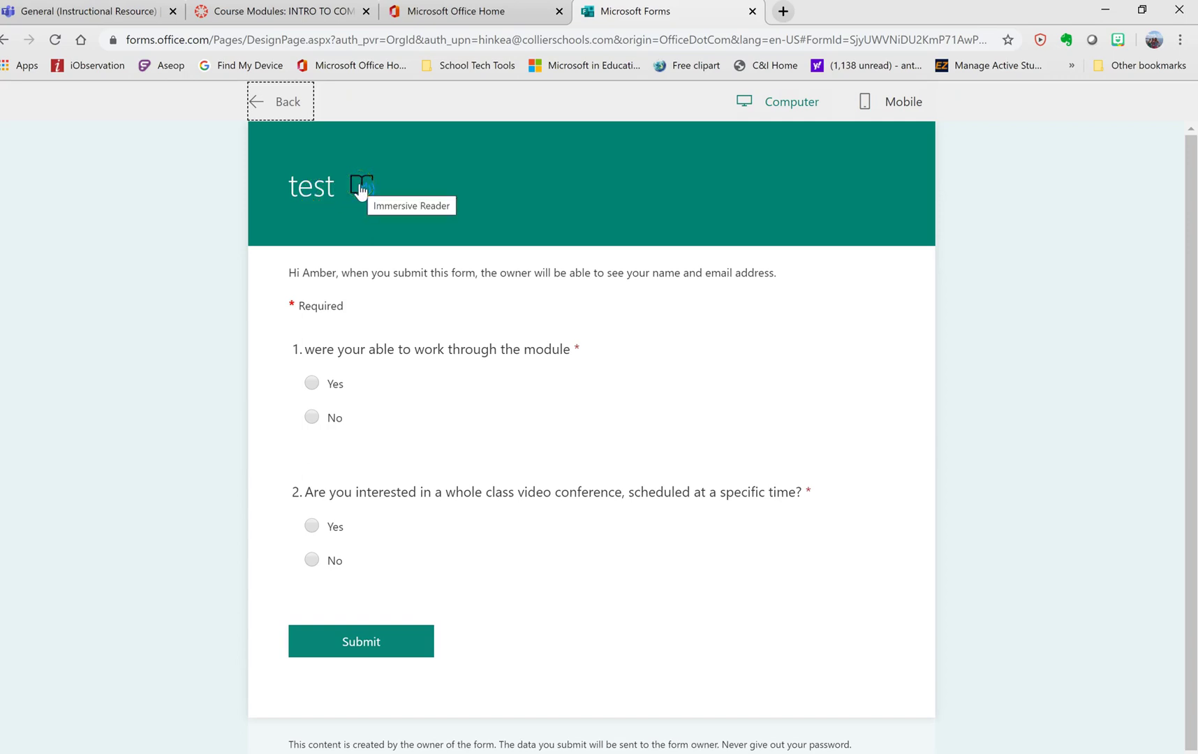
mouse_move(339, 383)
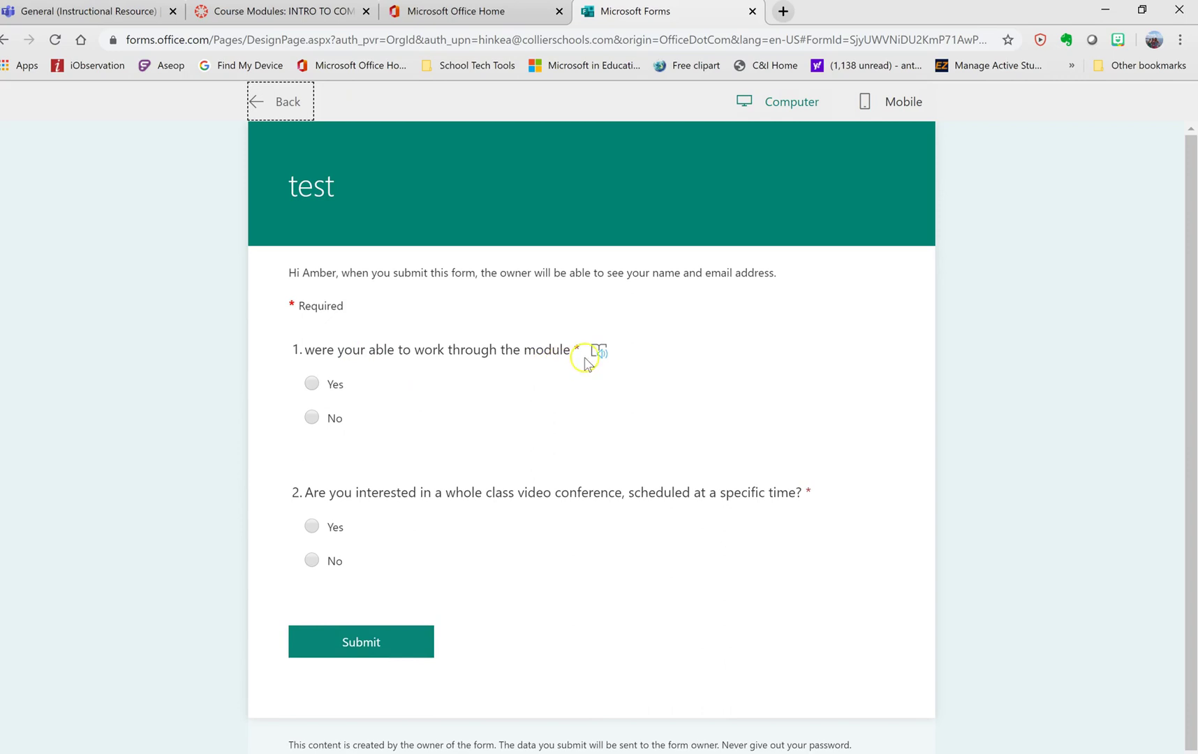
mouse_move(337, 195)
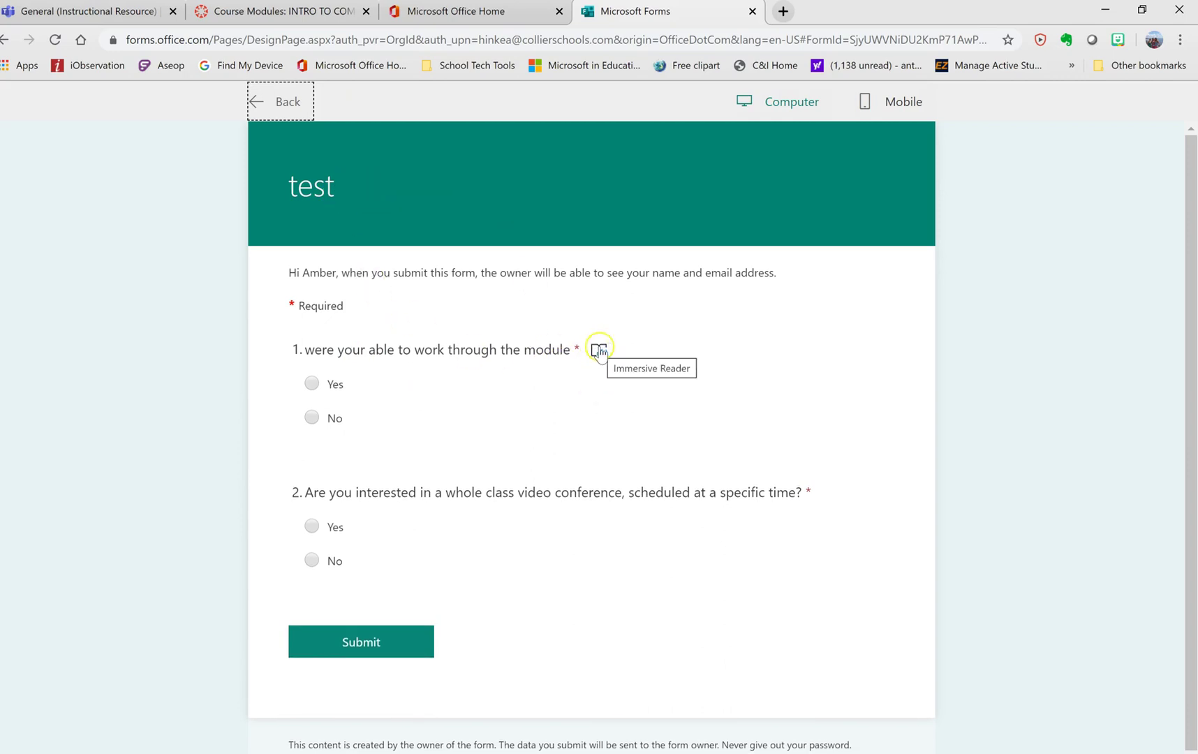
click(599, 351)
- Read question 1 and its Yes/No choices aloud in Immersive Reader, then pause
click(599, 352)
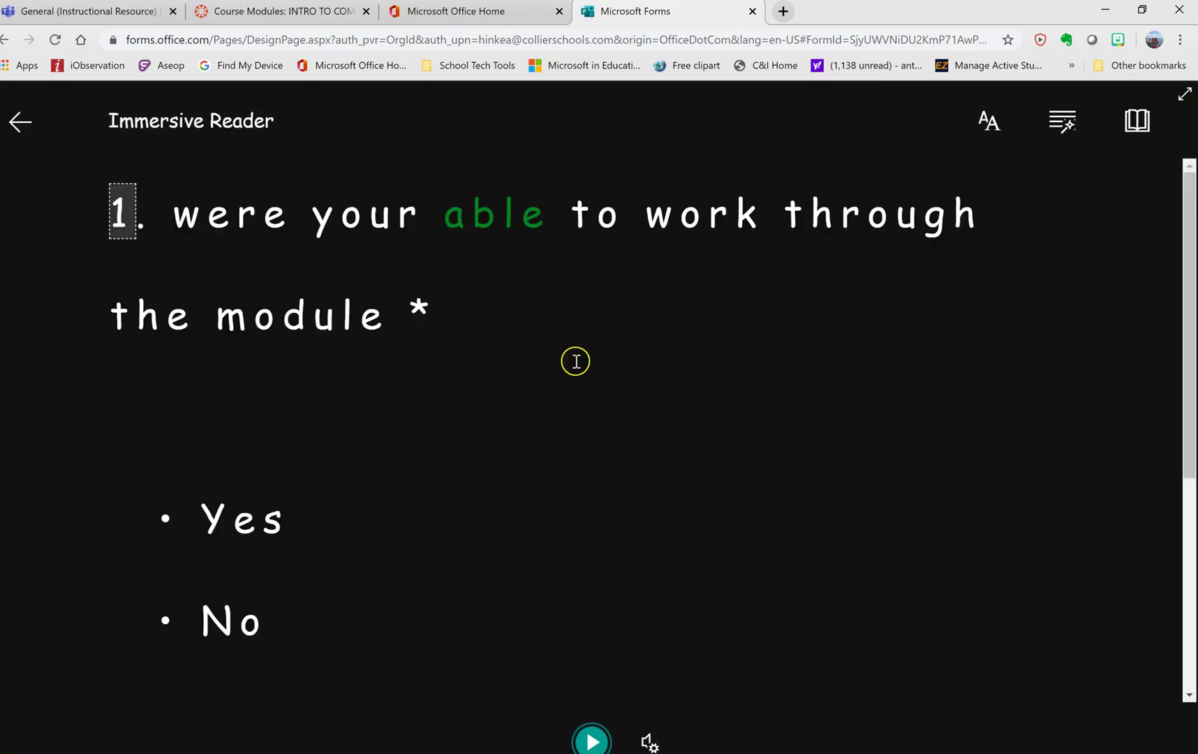
click(586, 738)
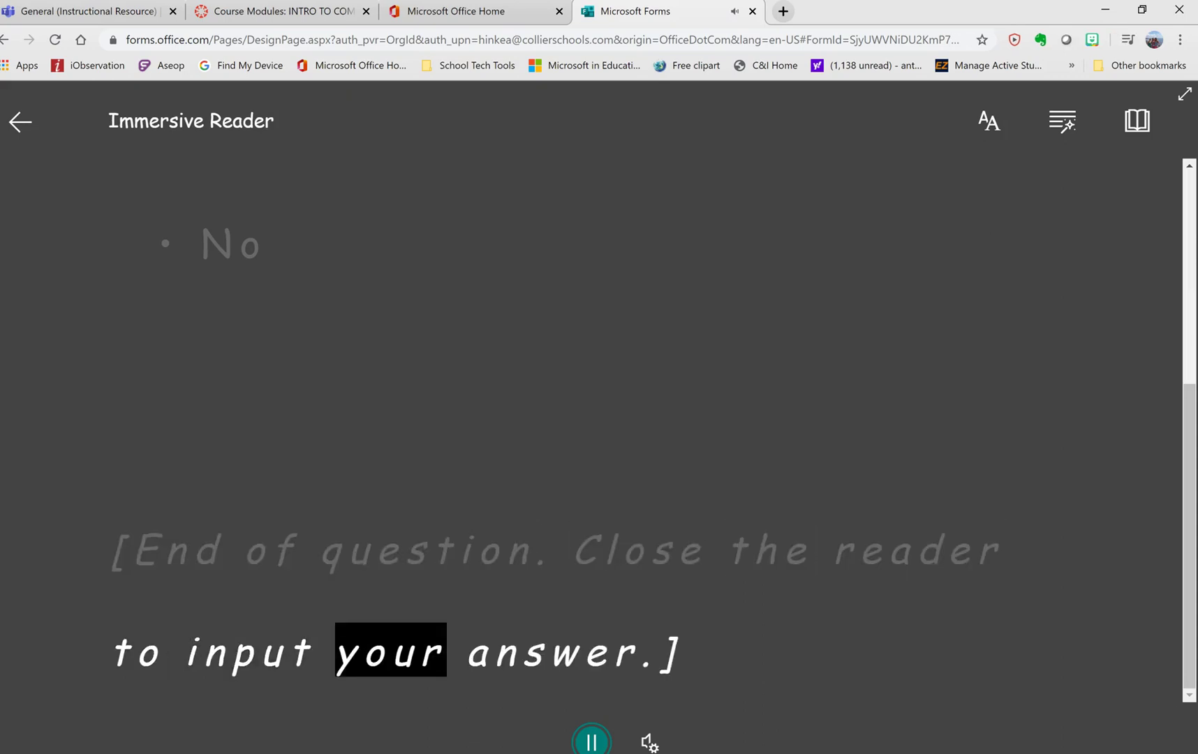
click(590, 740)
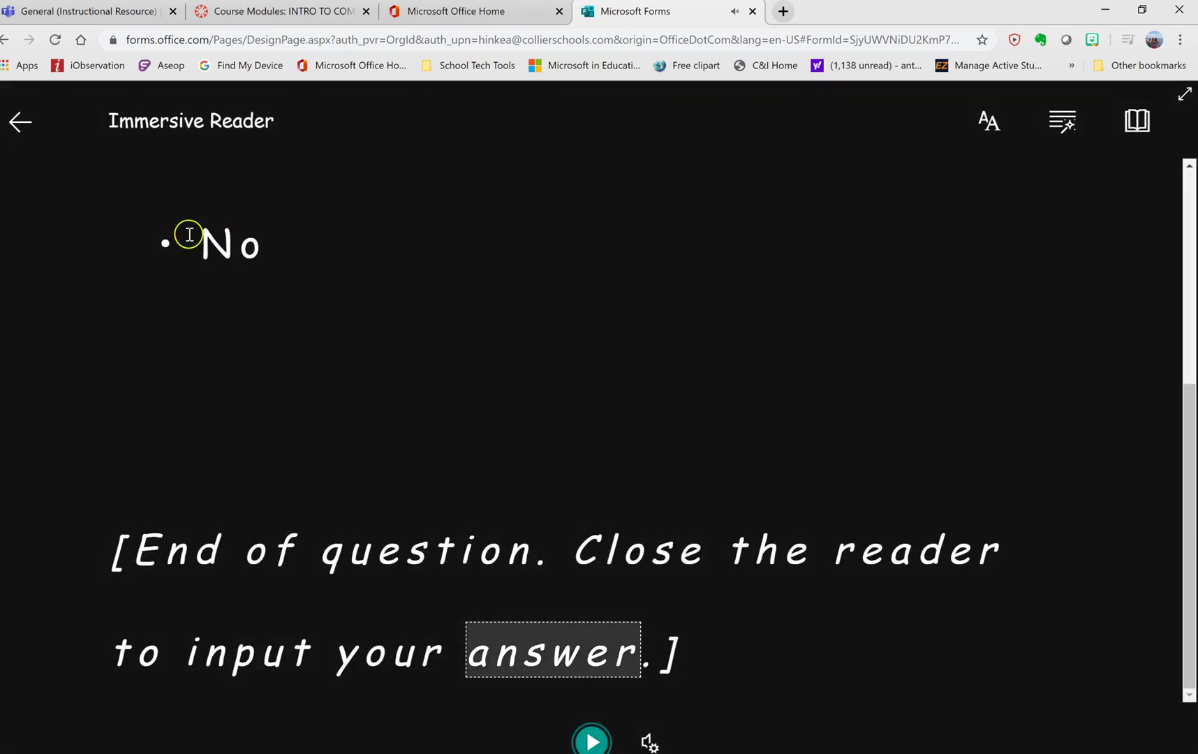
- Exit Immersive Reader, answer Yes to question 1, and go back to the editor
click(21, 127)
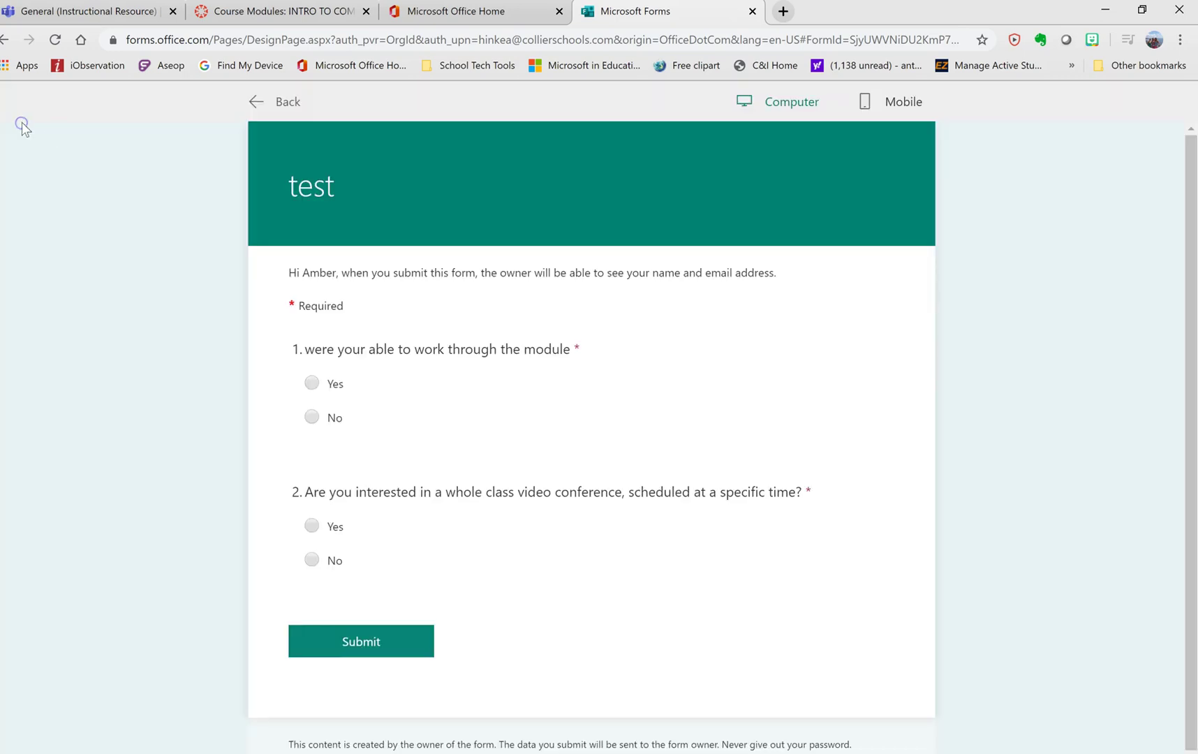
click(315, 382)
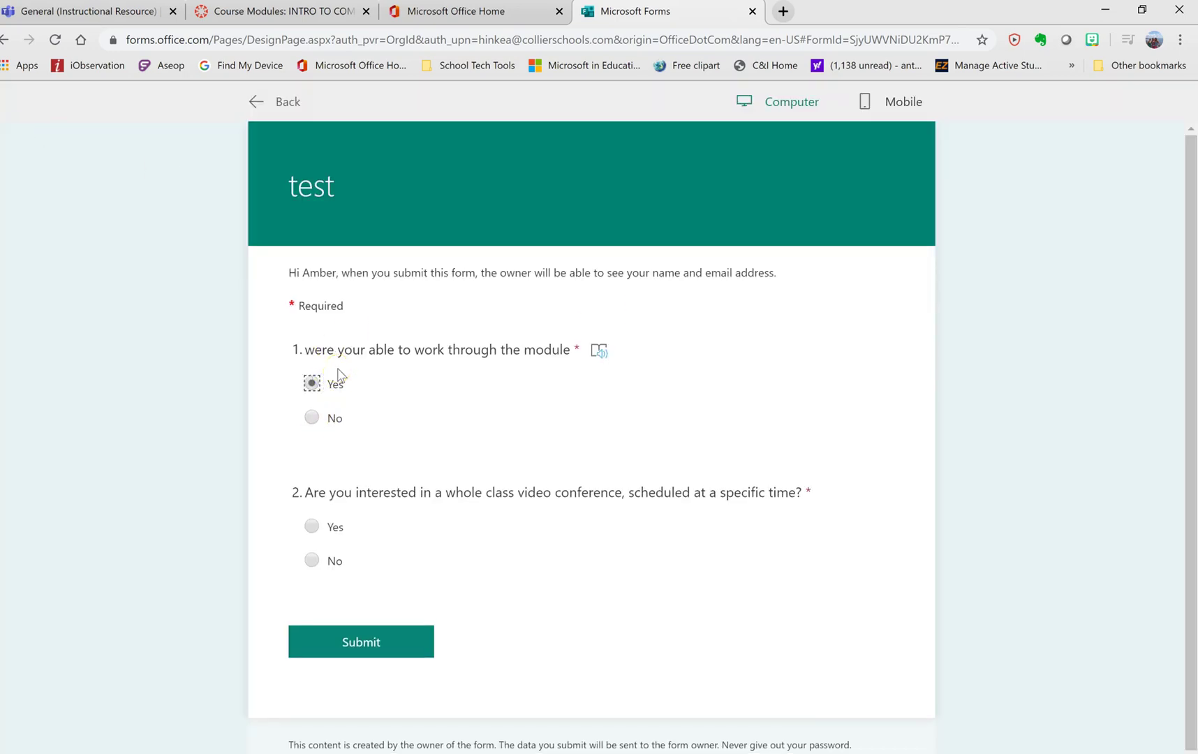
click(336, 379)
click(900, 160)
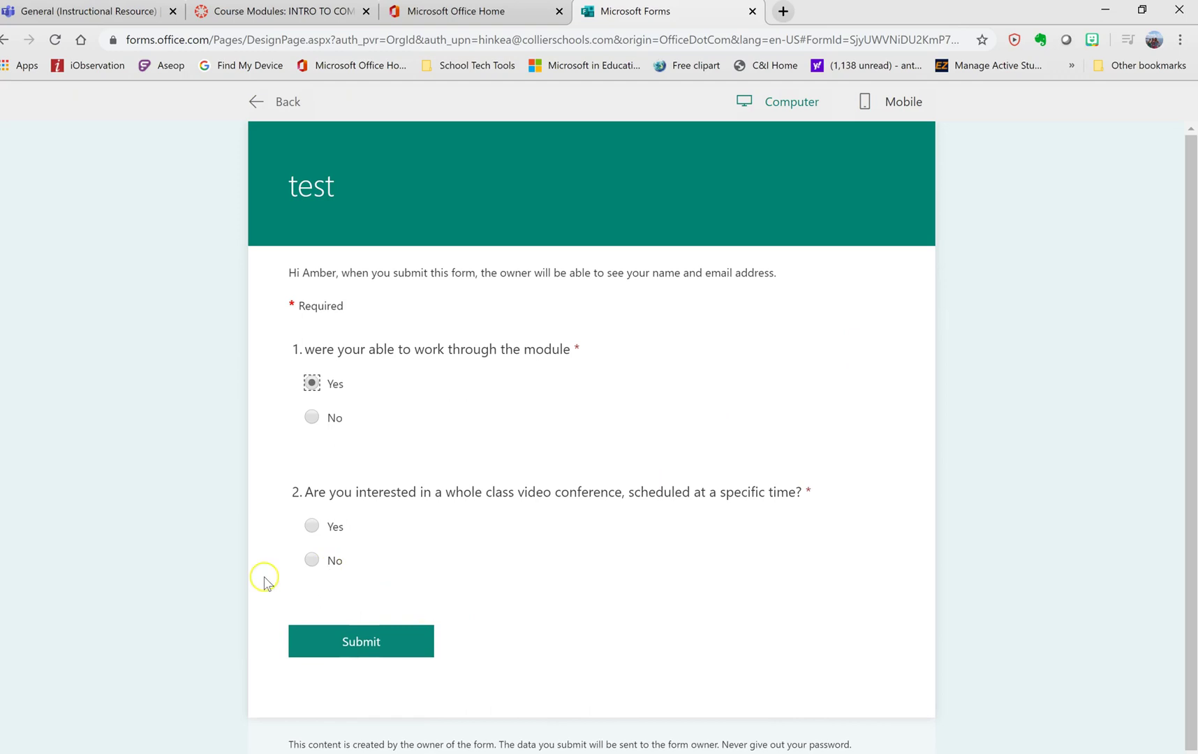
click(260, 102)
- Copy the test form's iframe embed code from Share and switch to Canvas Modules
click(1107, 145)
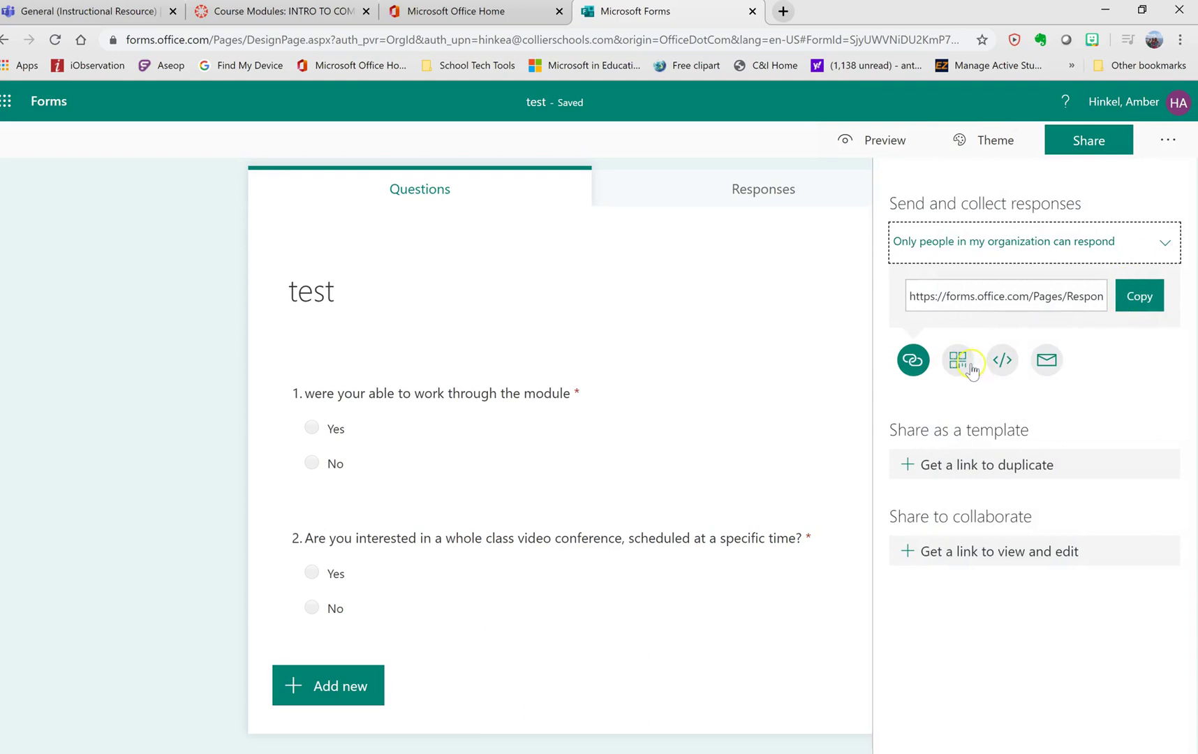
click(1003, 361)
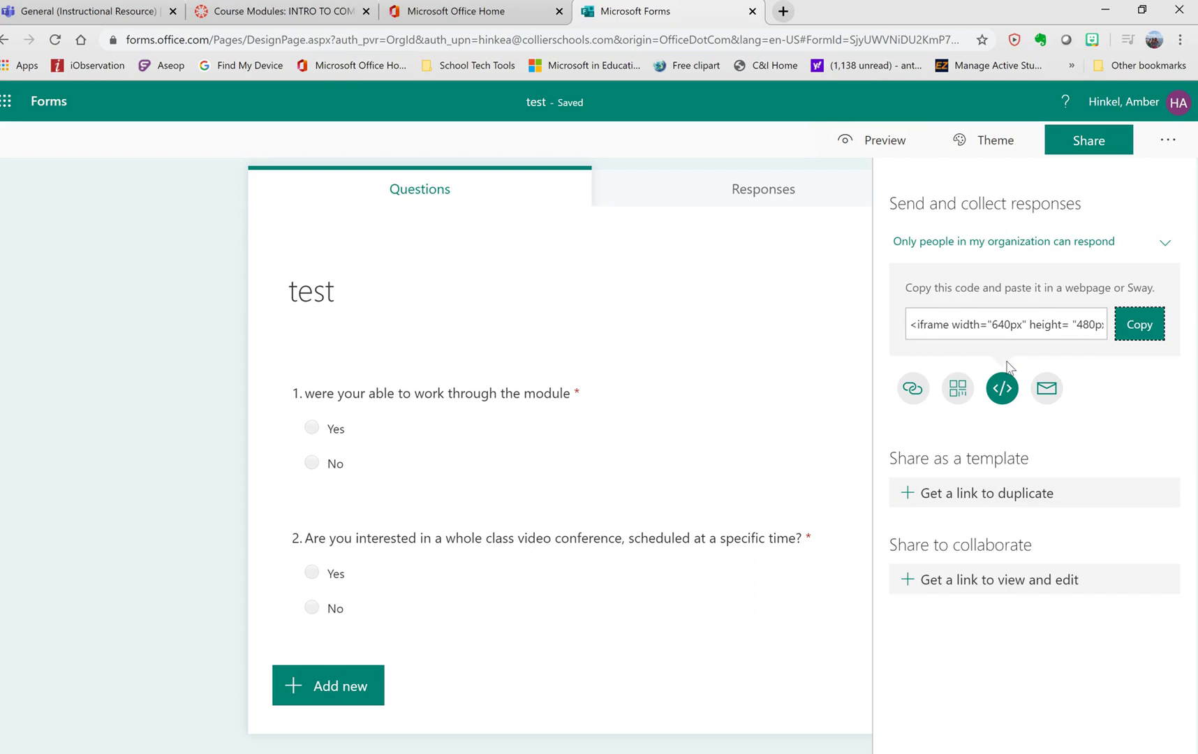
click(1015, 343)
click(1147, 328)
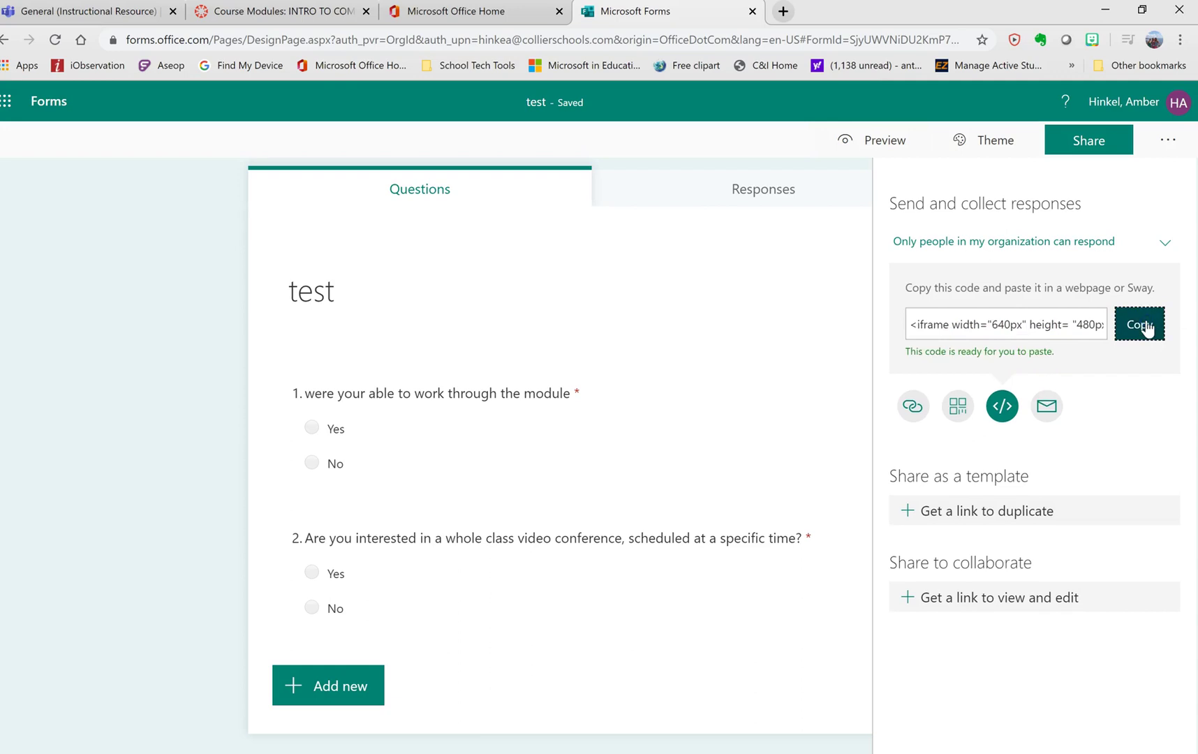
click(301, 13)
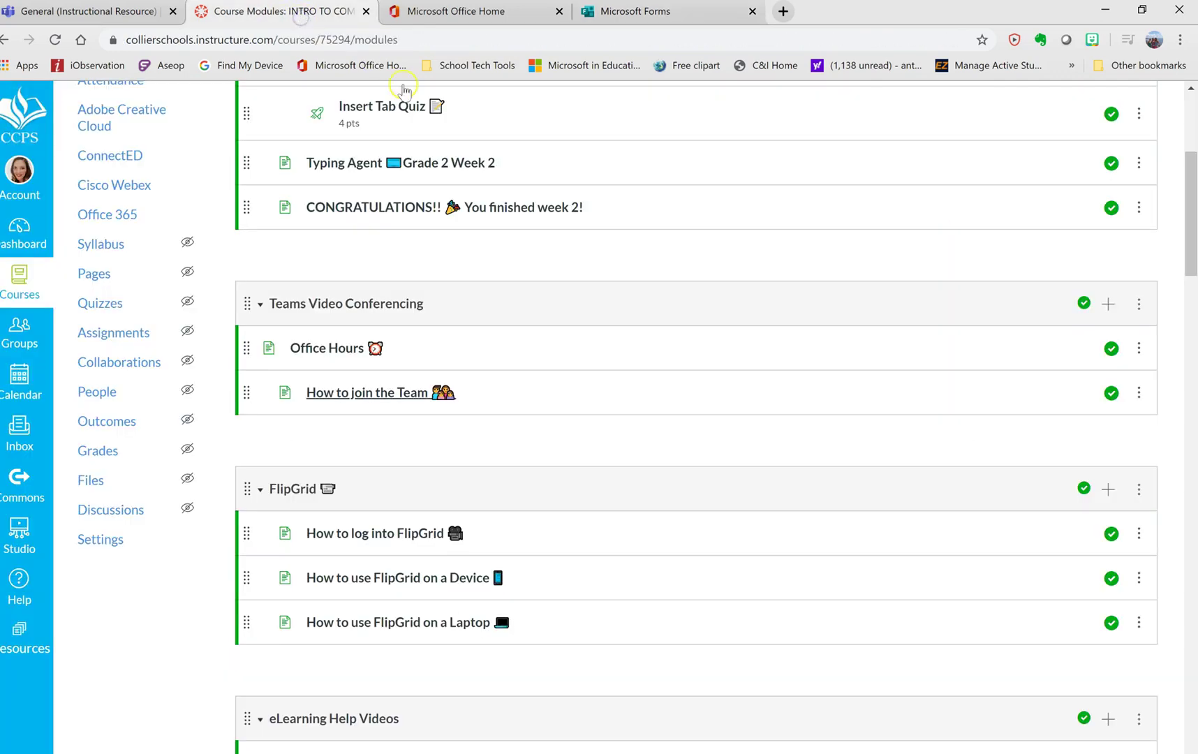
- Create a 'Test Forms Quiz' assignment in the Teams Video Conferencing module and open it
click(1110, 305)
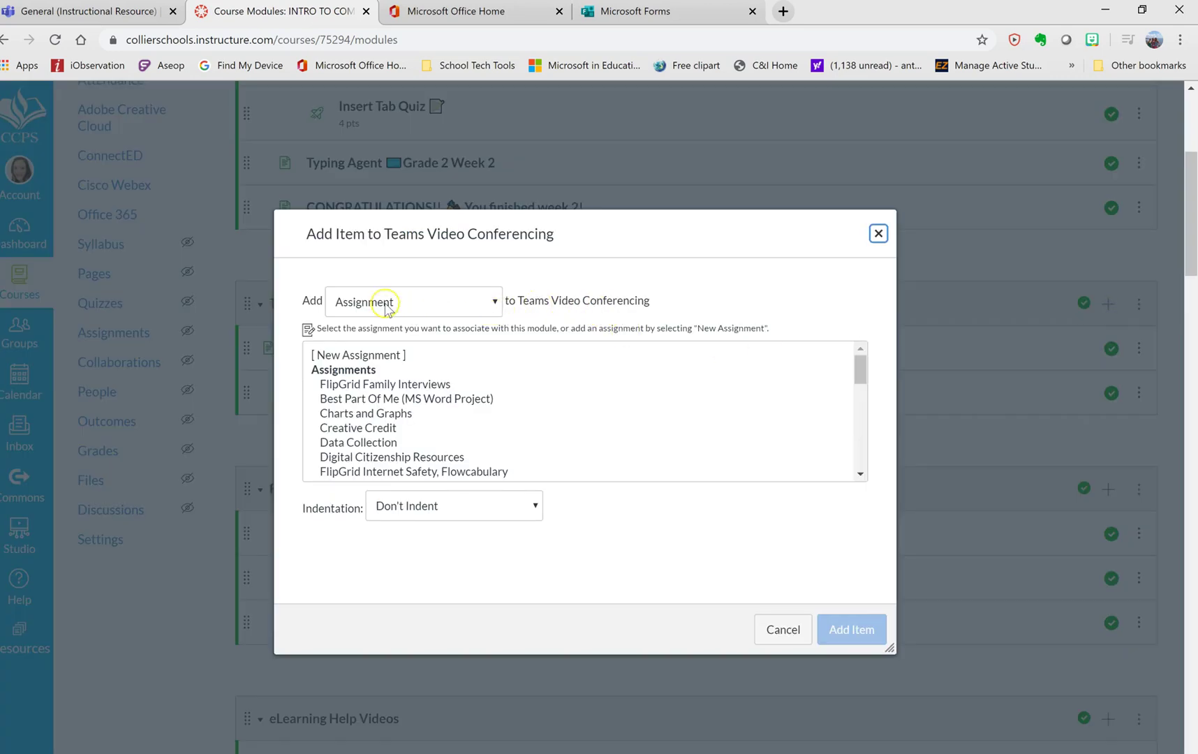
click(374, 356)
click(460, 508)
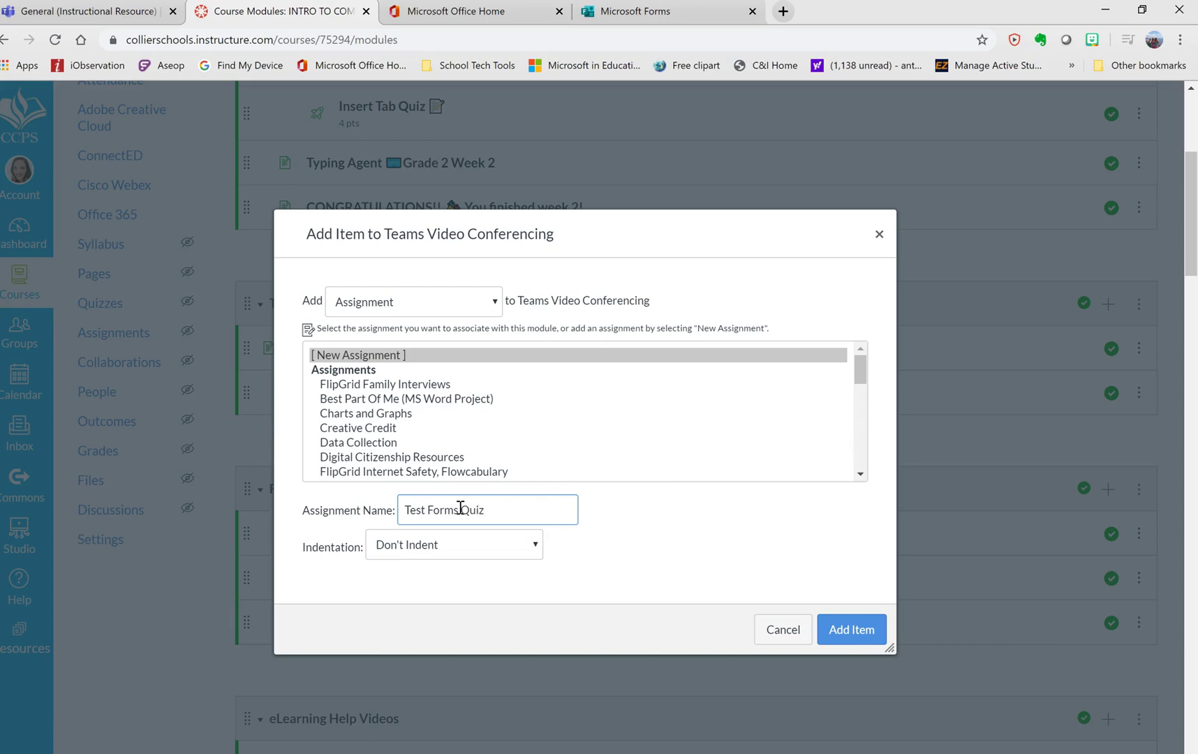
click(862, 641)
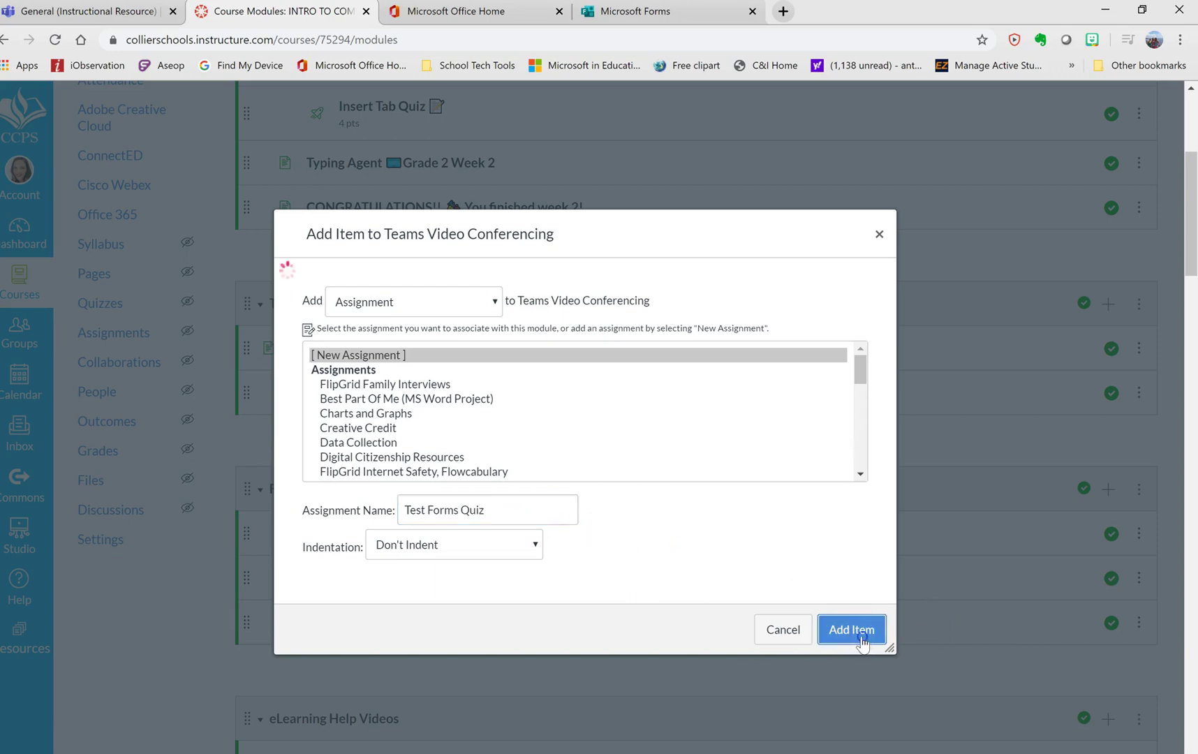
click(334, 441)
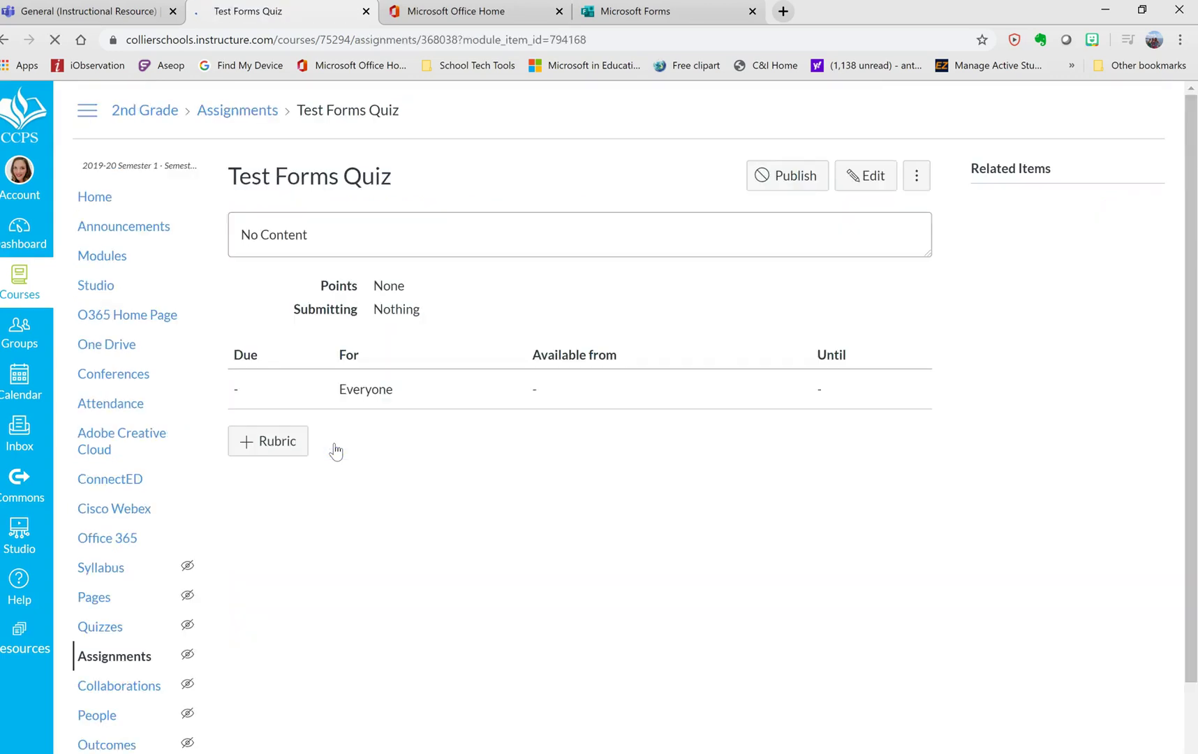
- Paste the Forms iframe code as plain text into the HTML description and save
click(873, 178)
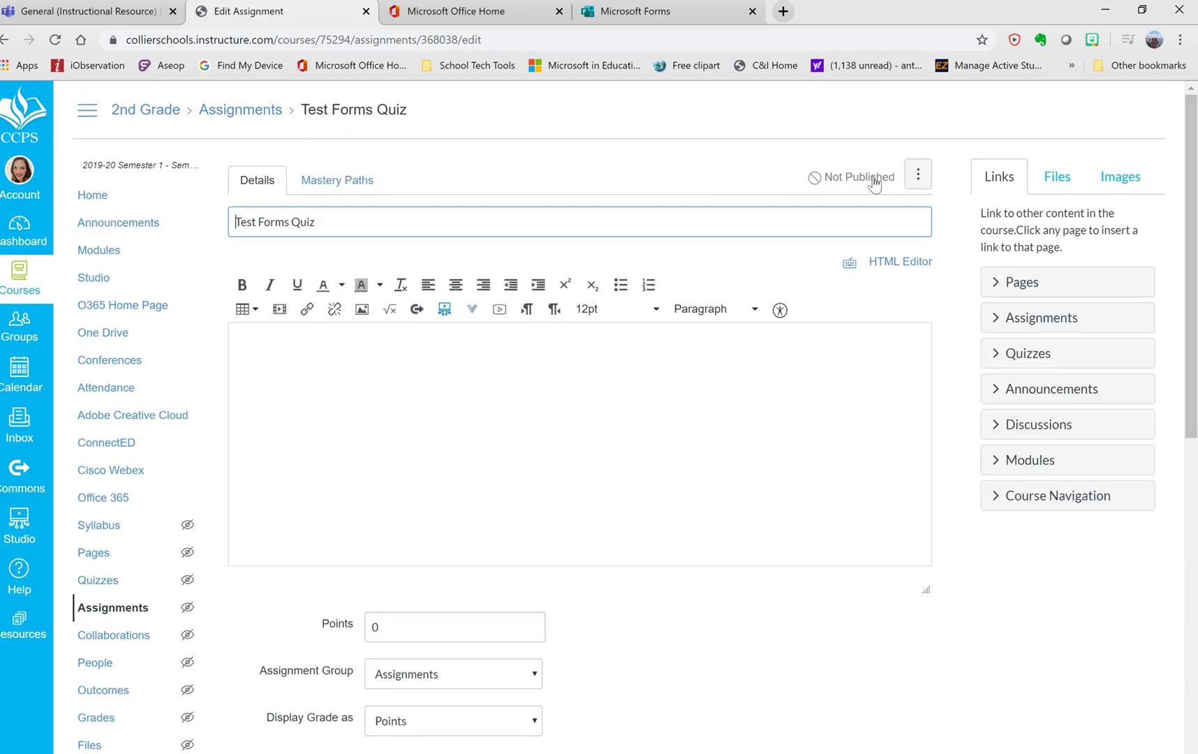
click(334, 358)
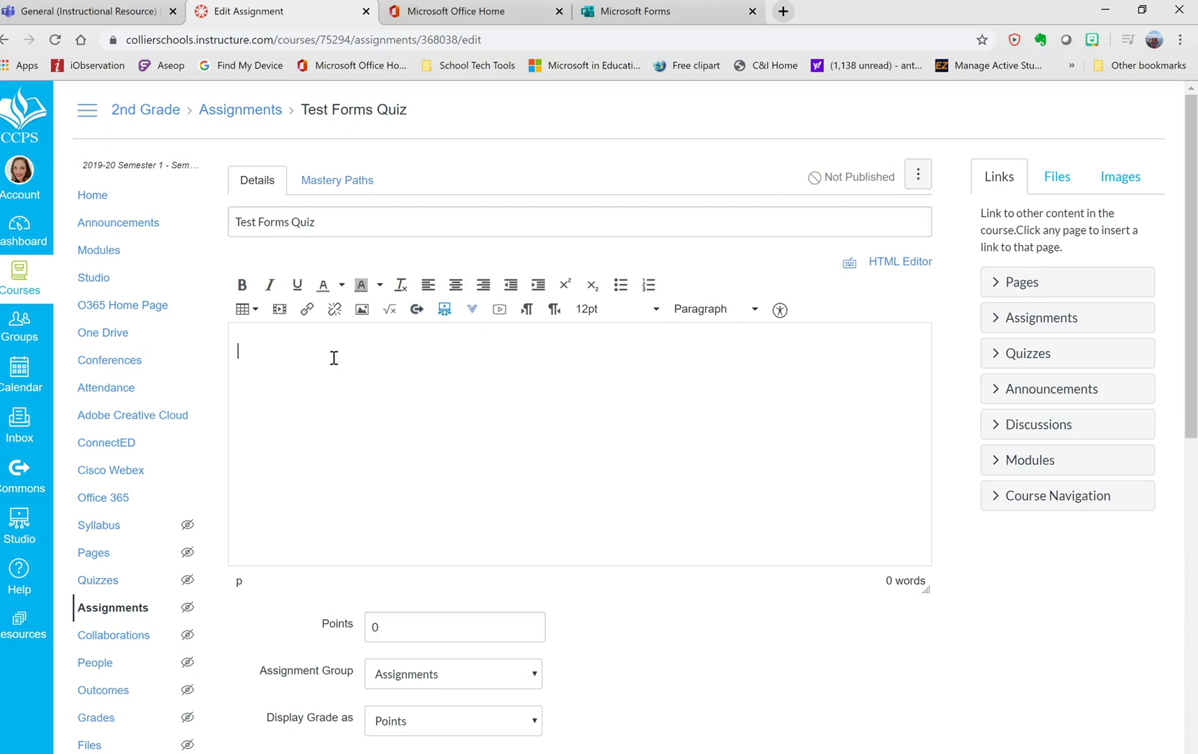
click(894, 264)
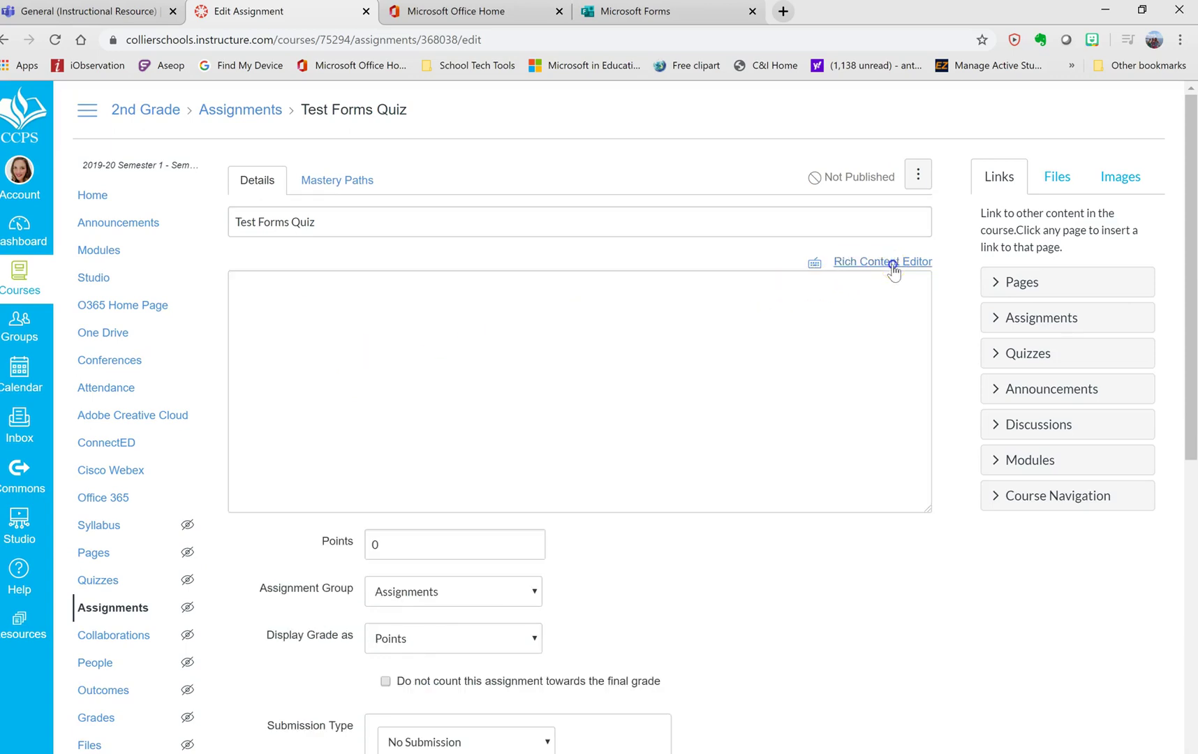
right_click(300, 305)
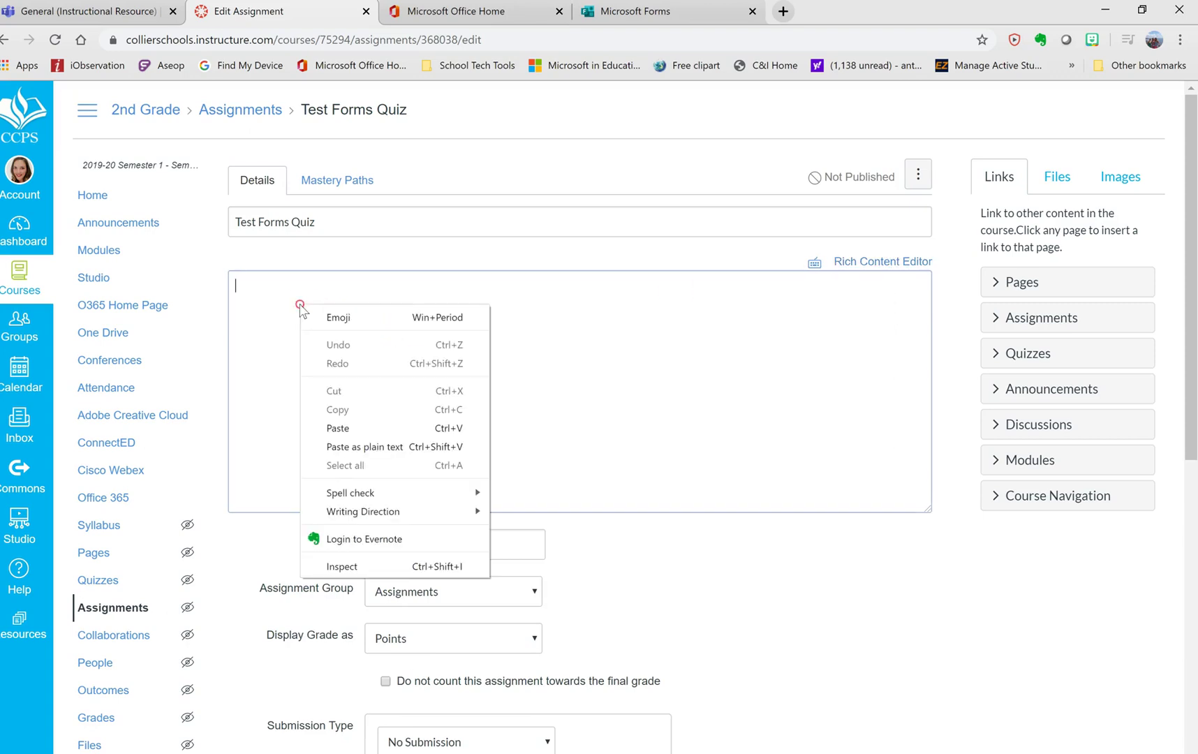
click(364, 447)
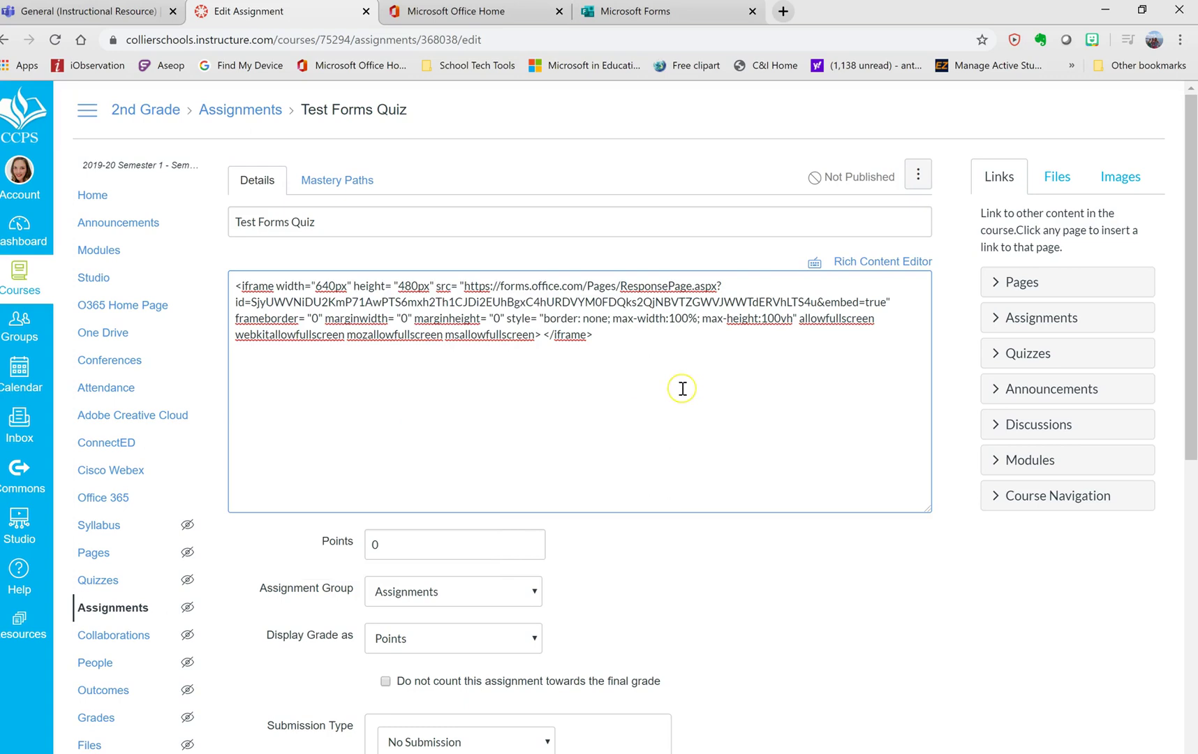
scroll(684, 388, down, 6)
scroll(683, 388, down, 1)
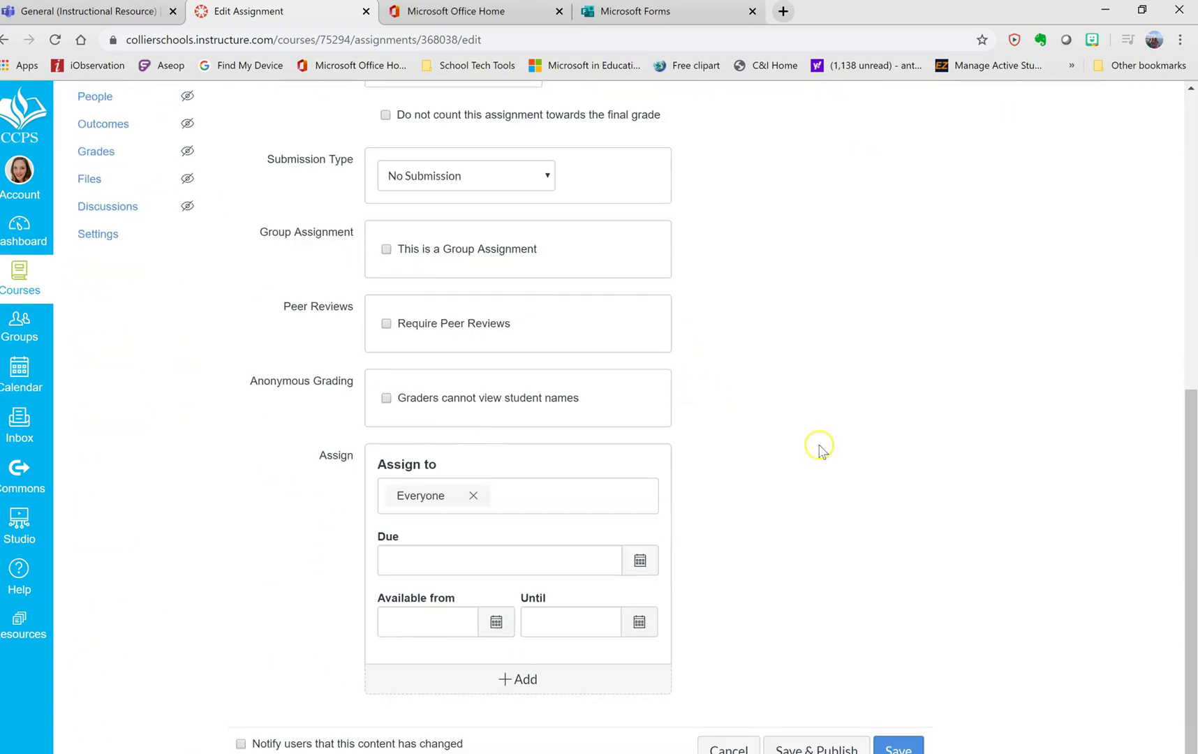
scroll(913, 681, down, 1)
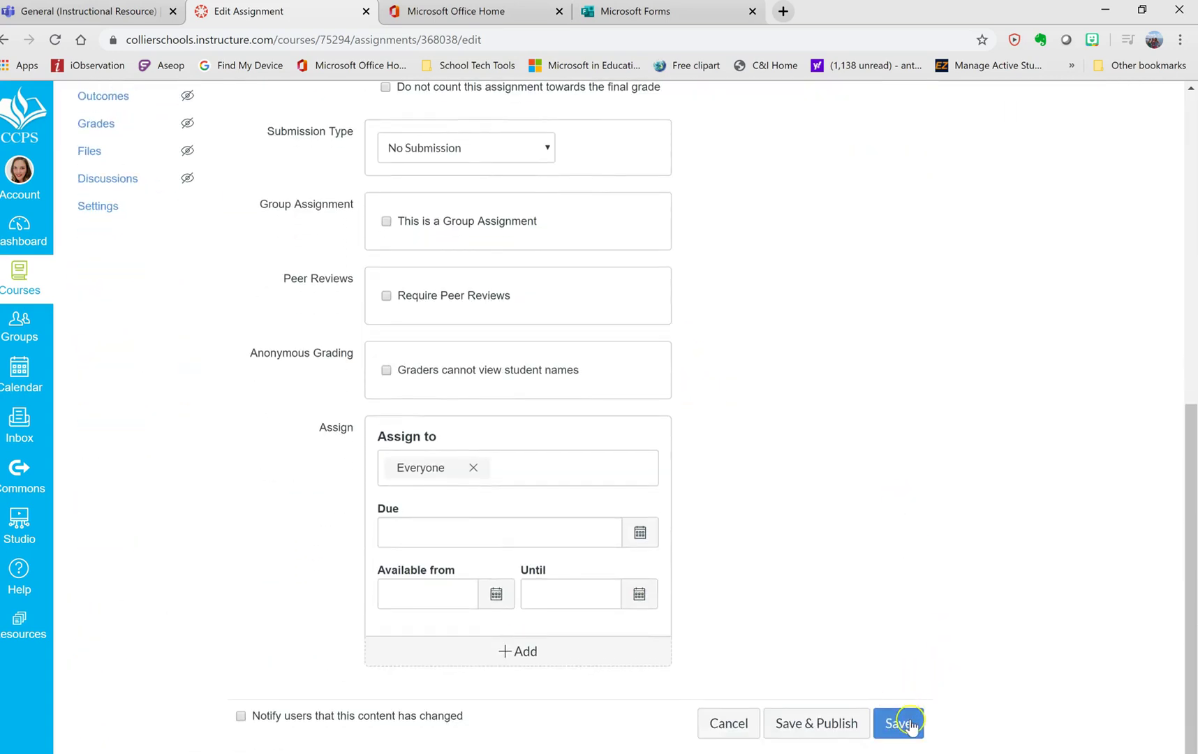
click(910, 725)
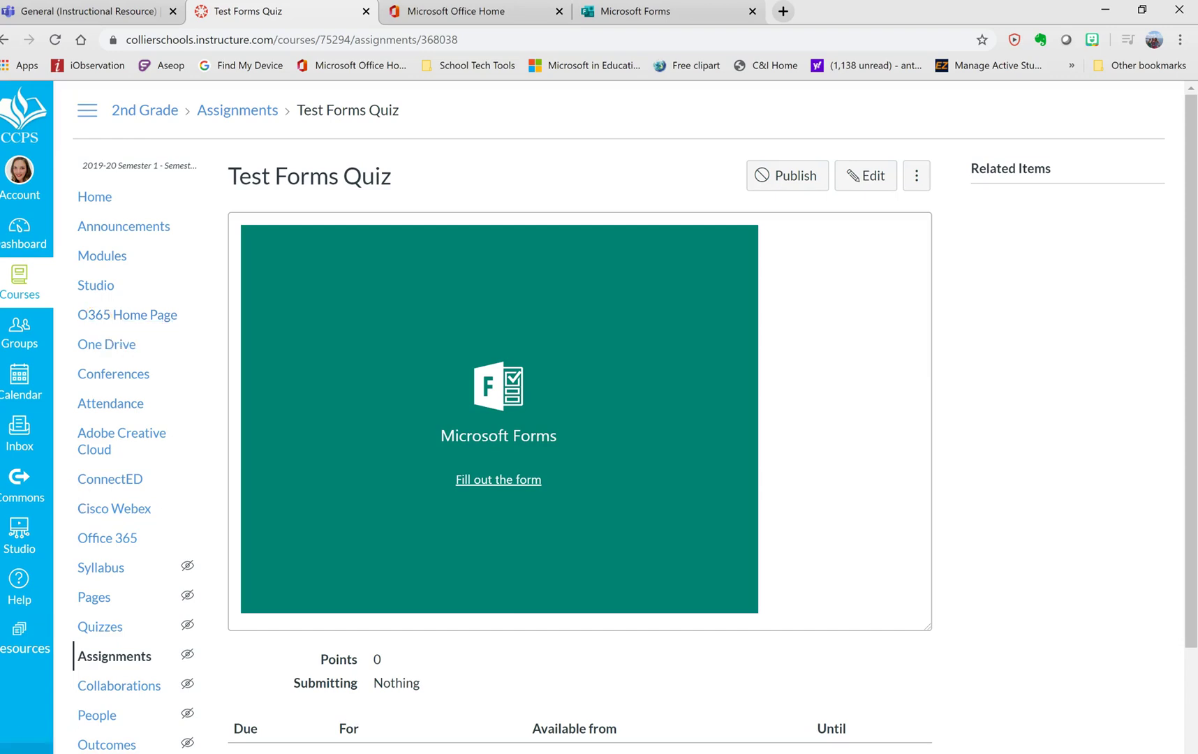
- Return to the course Modules page showing Test Forms Quiz at 0 pts
key(alt+Left)
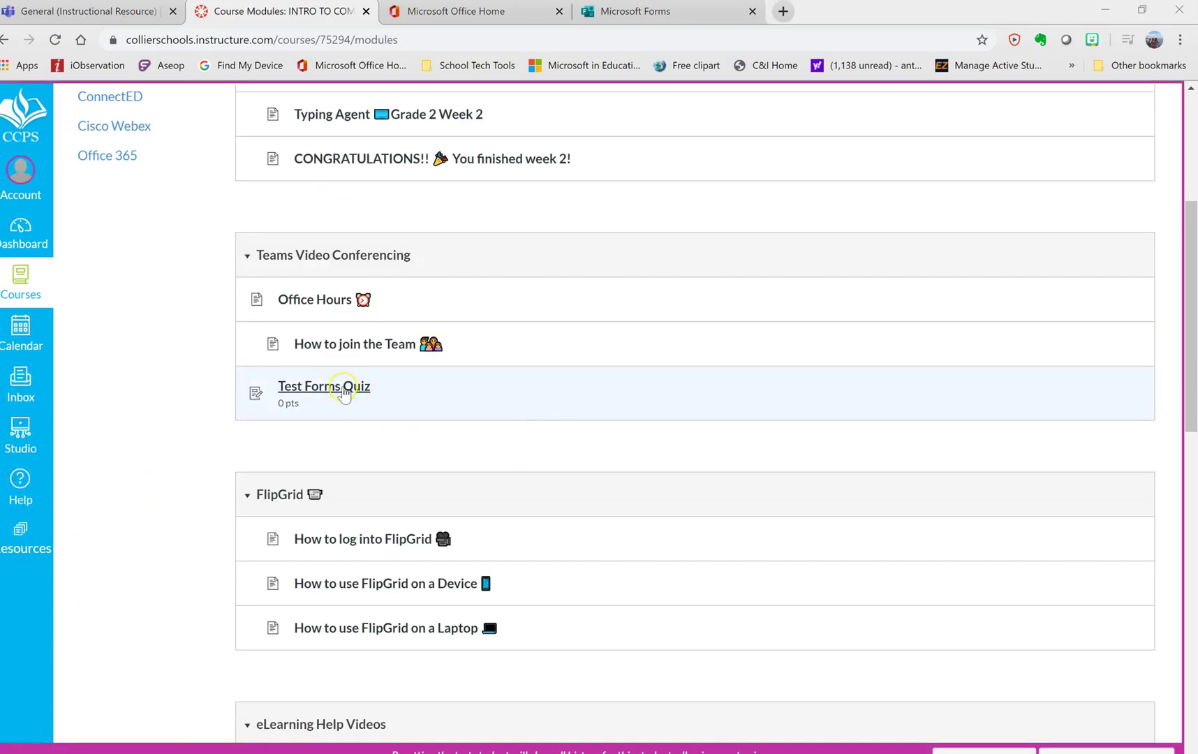
- Open Test Forms Quiz in Canvas and submit the embedded form's Yes answers
click(344, 392)
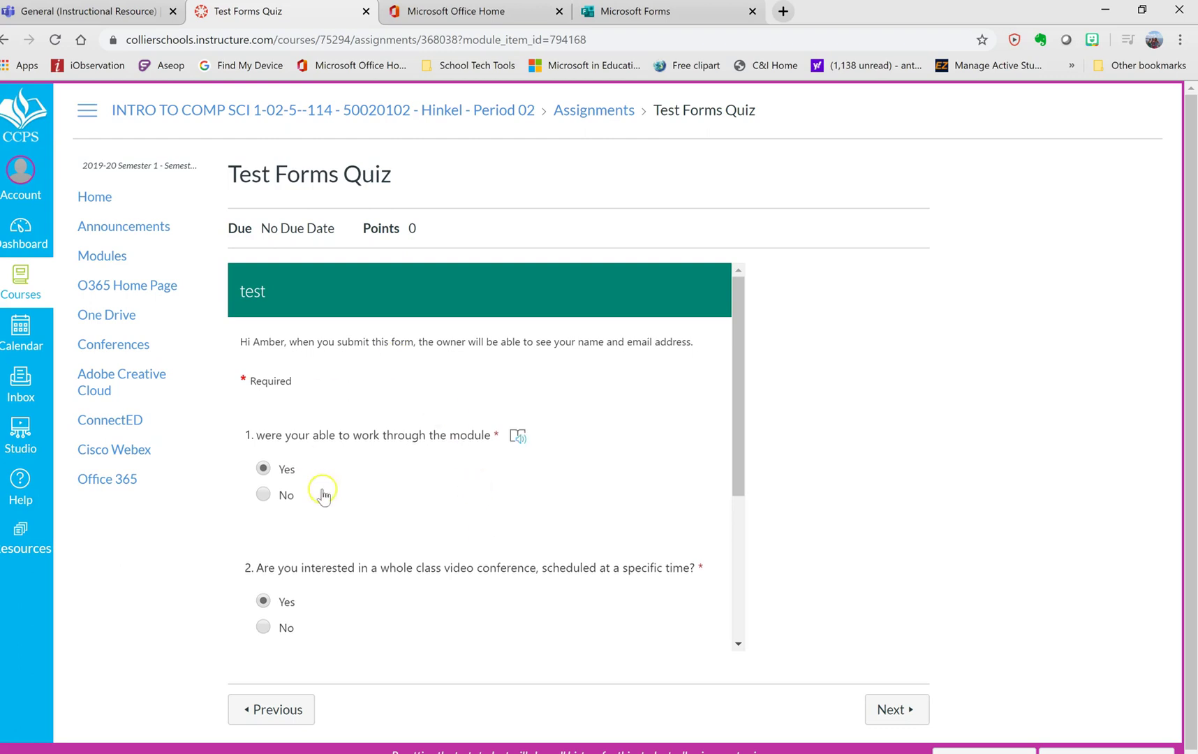
scroll(335, 488, down, 3)
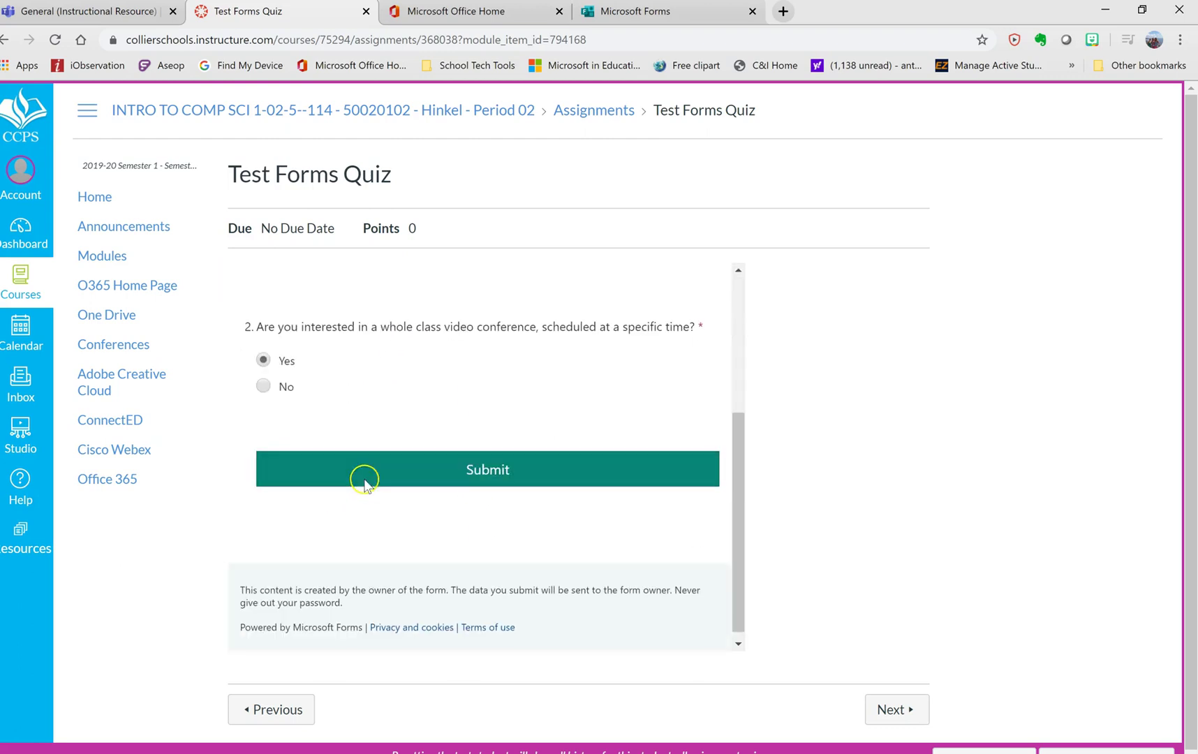
click(489, 472)
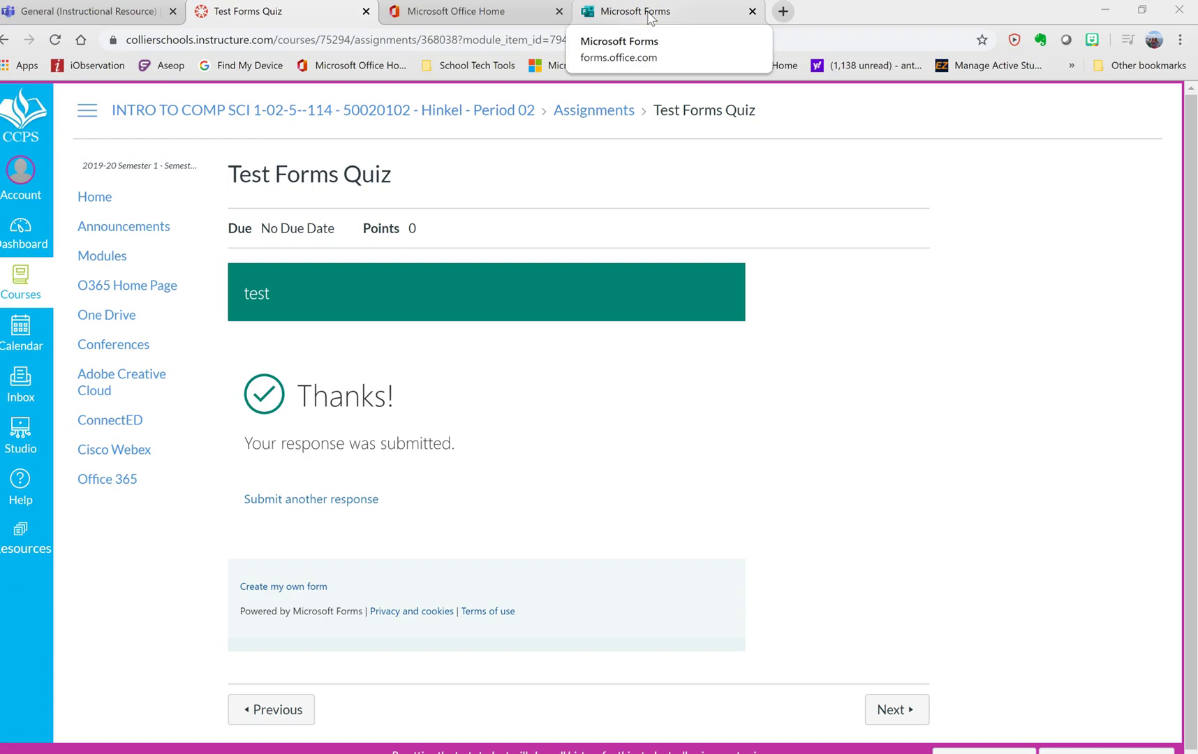
click(649, 15)
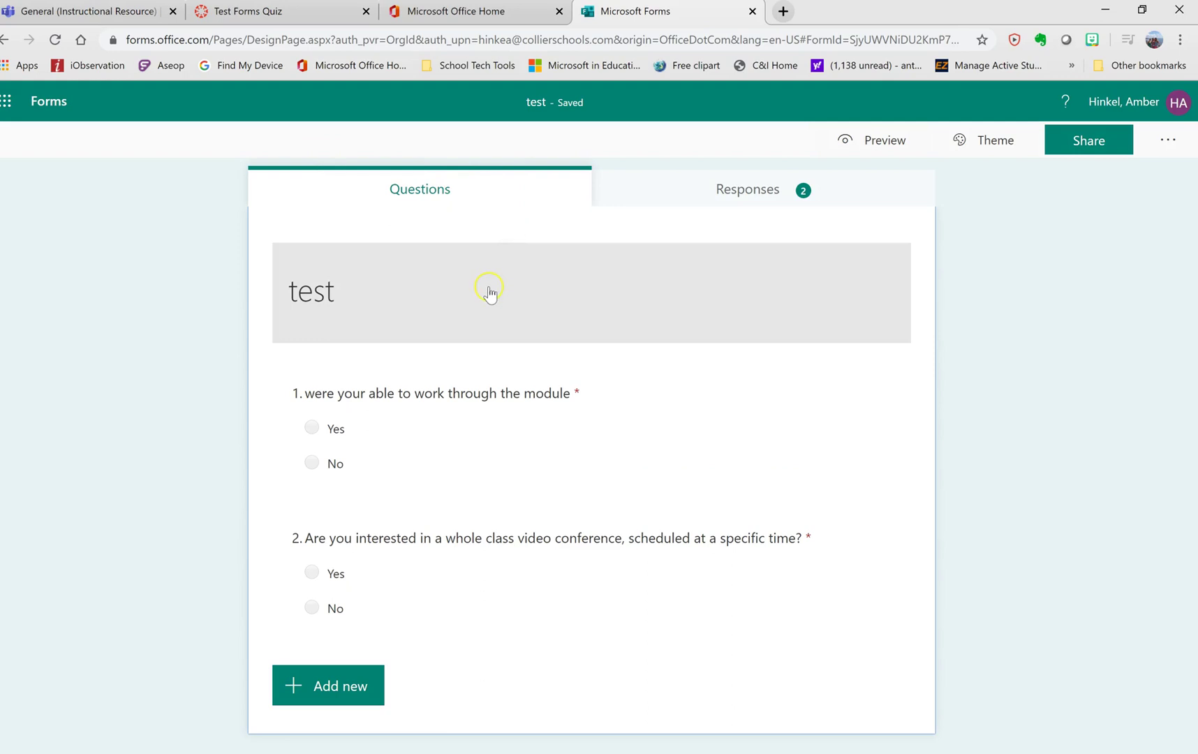
- View the Responses summary: 2 responses, 00:10 average, Yes 2 and No 0 per question
click(751, 195)
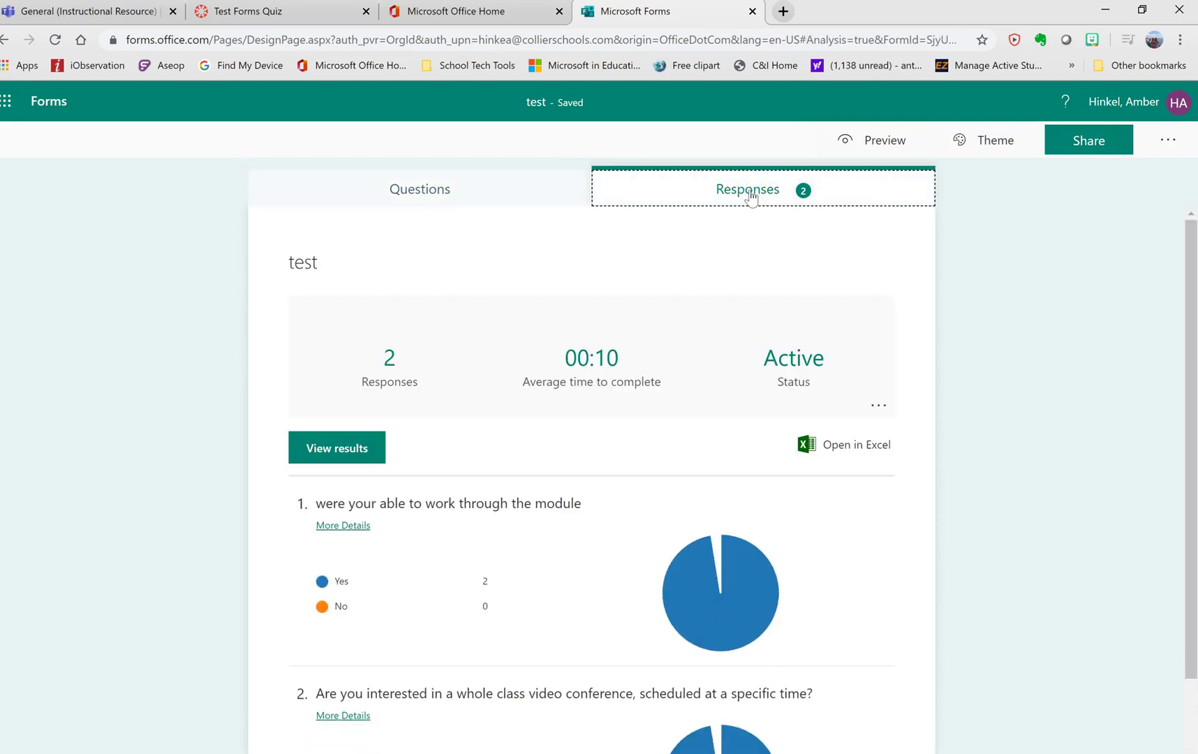
scroll(713, 294, down, 2)
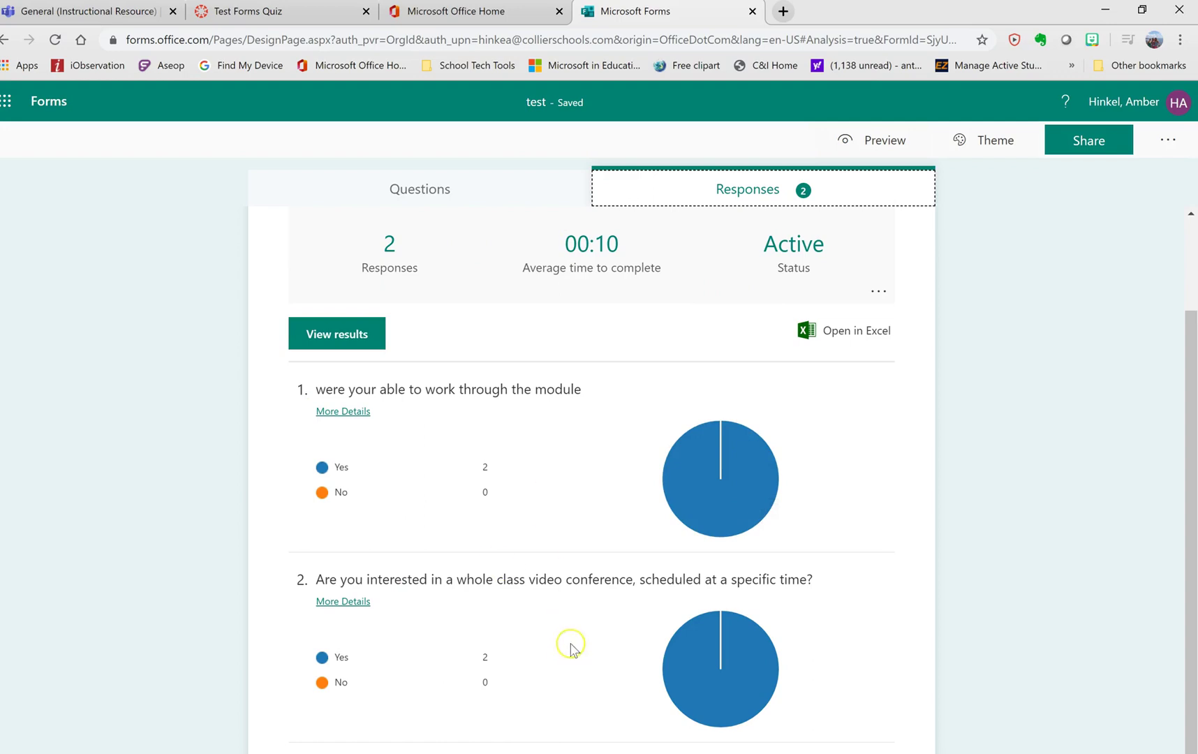
scroll(679, 559, up, 2)
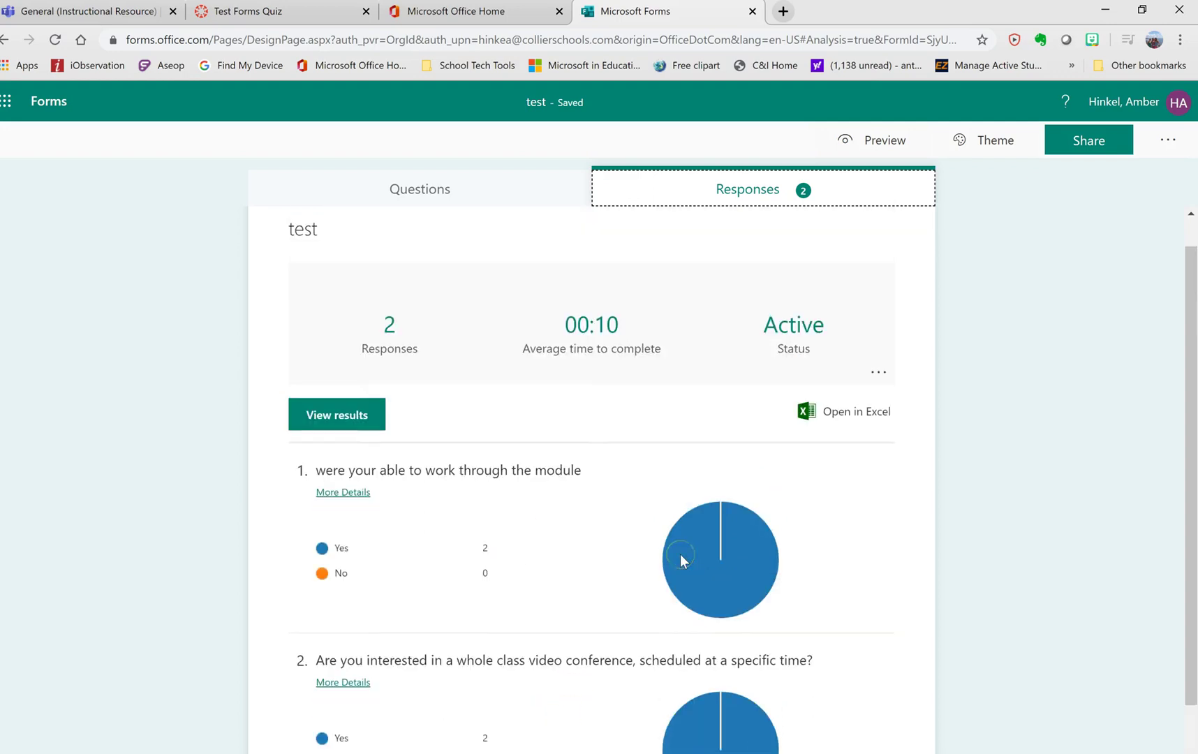
click(327, 415)
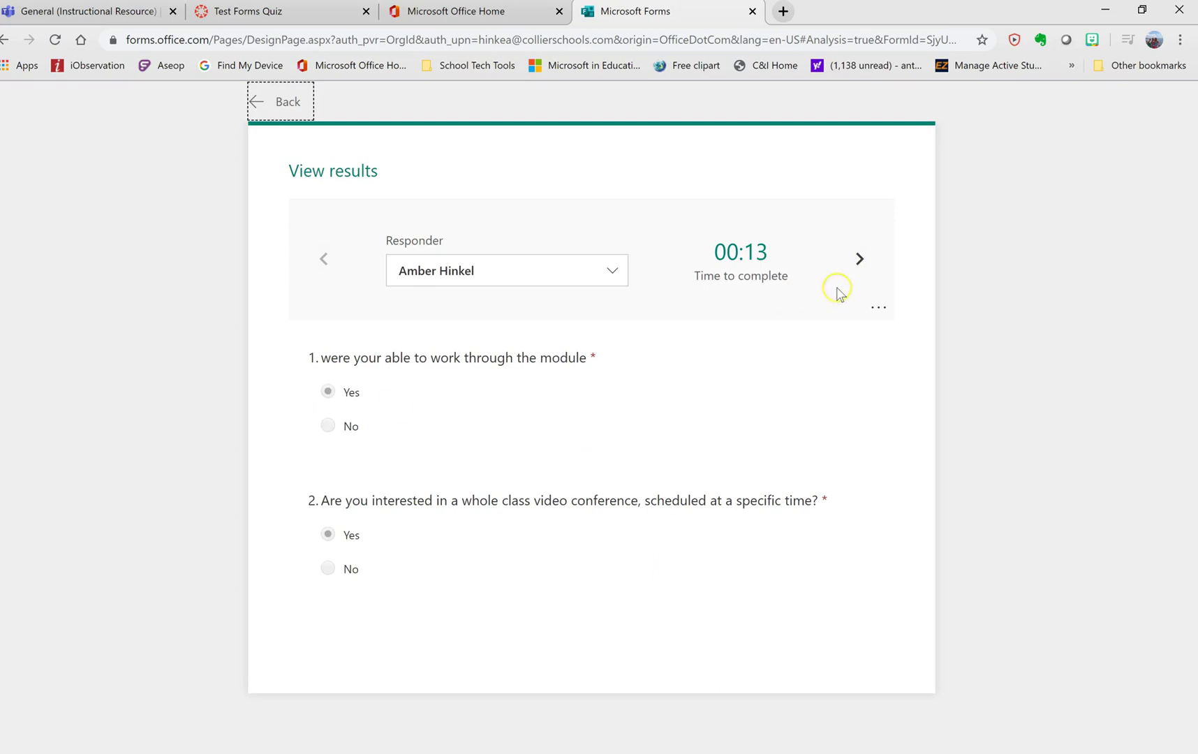
click(861, 262)
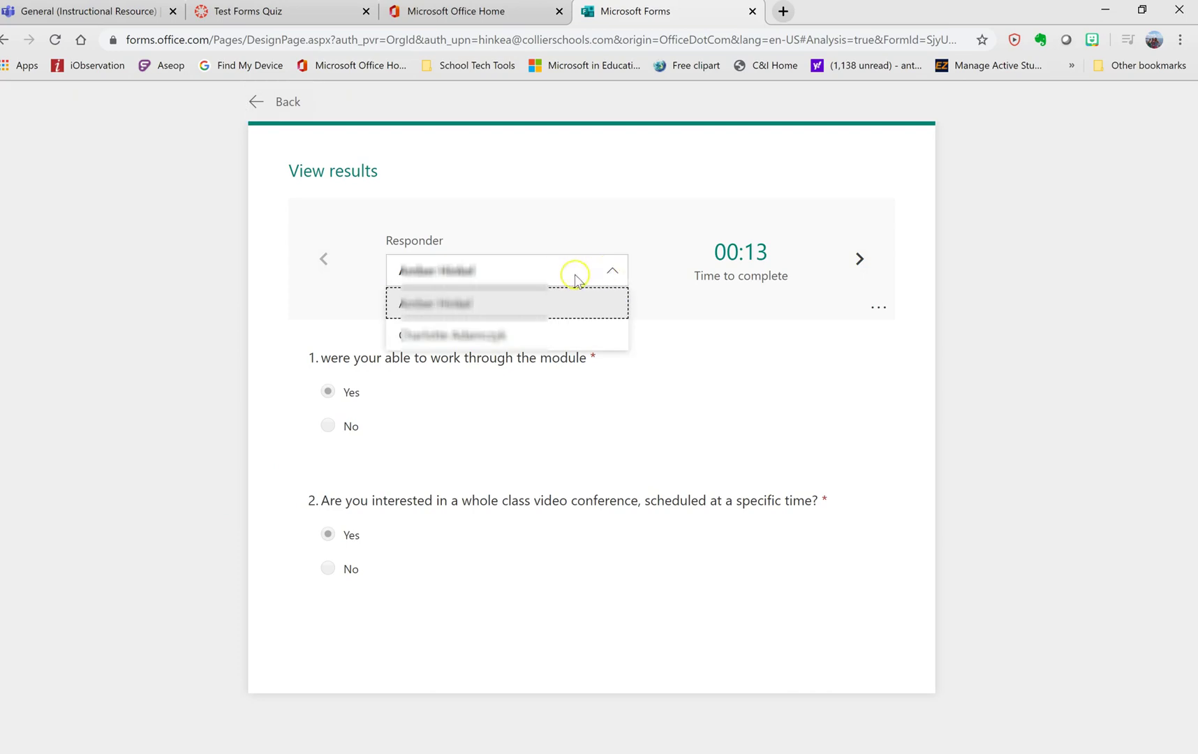
click(469, 339)
click(280, 104)
click(467, 279)
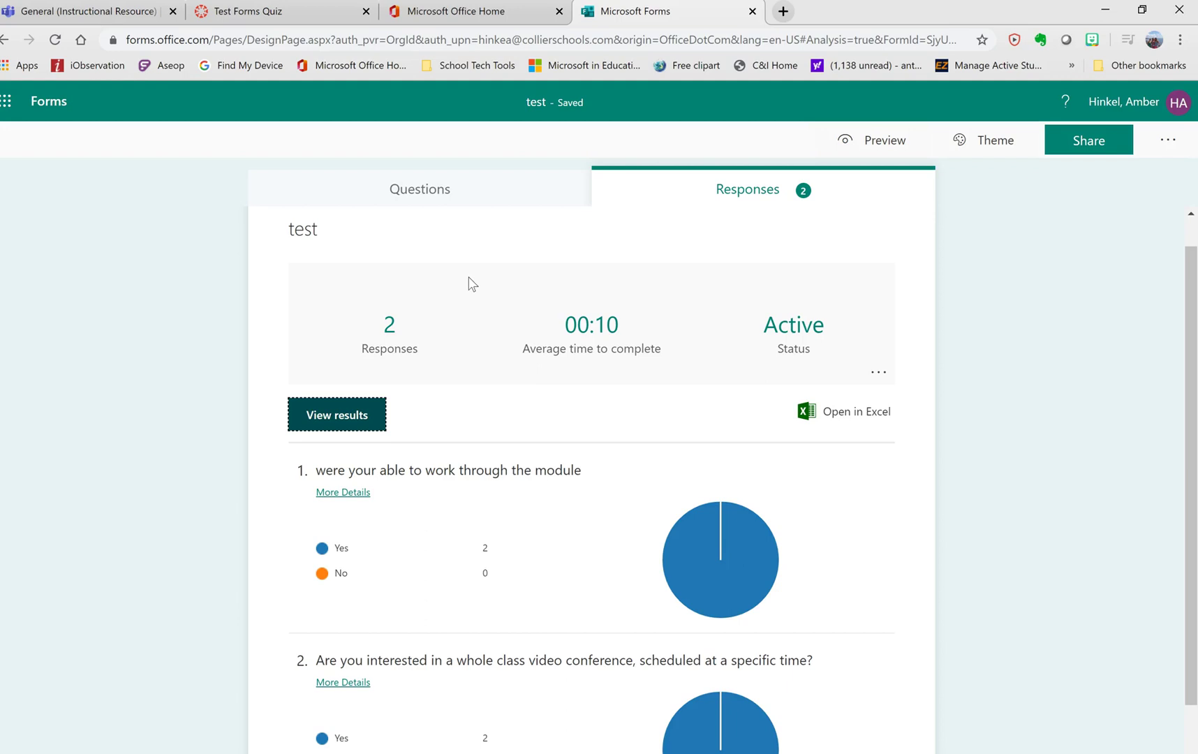
- Export the test form's responses from the Responses tab to an Excel workbook
click(824, 417)
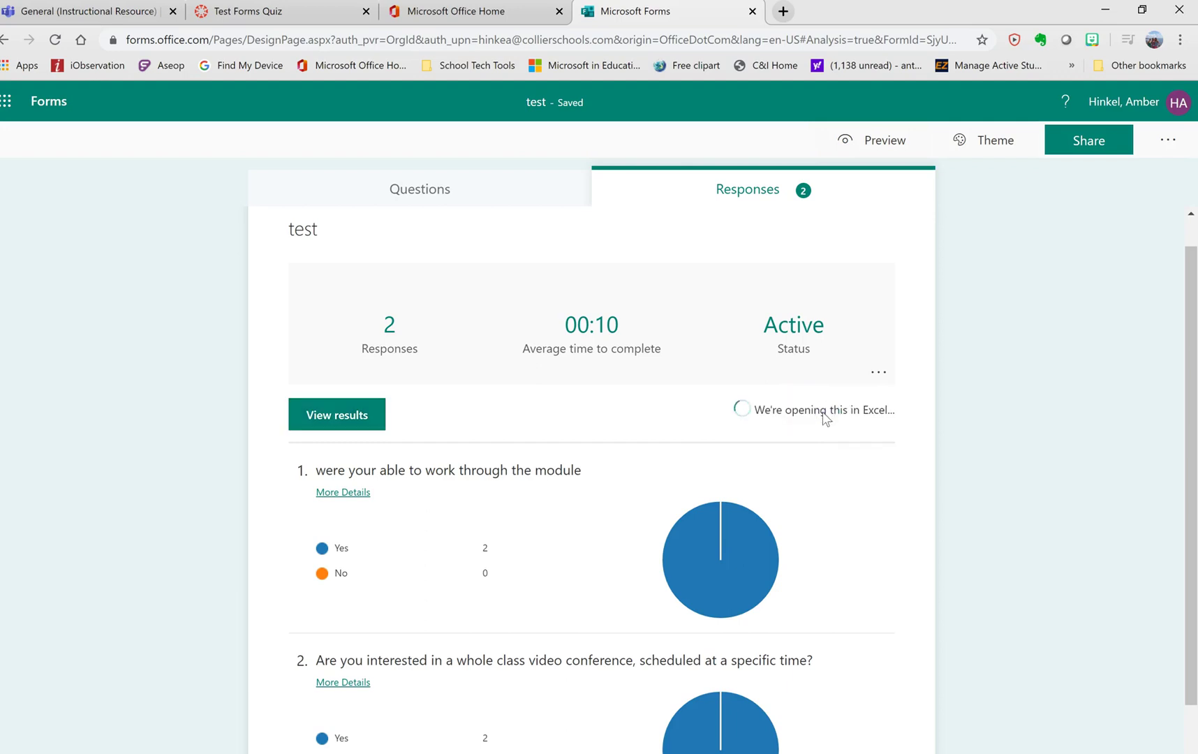